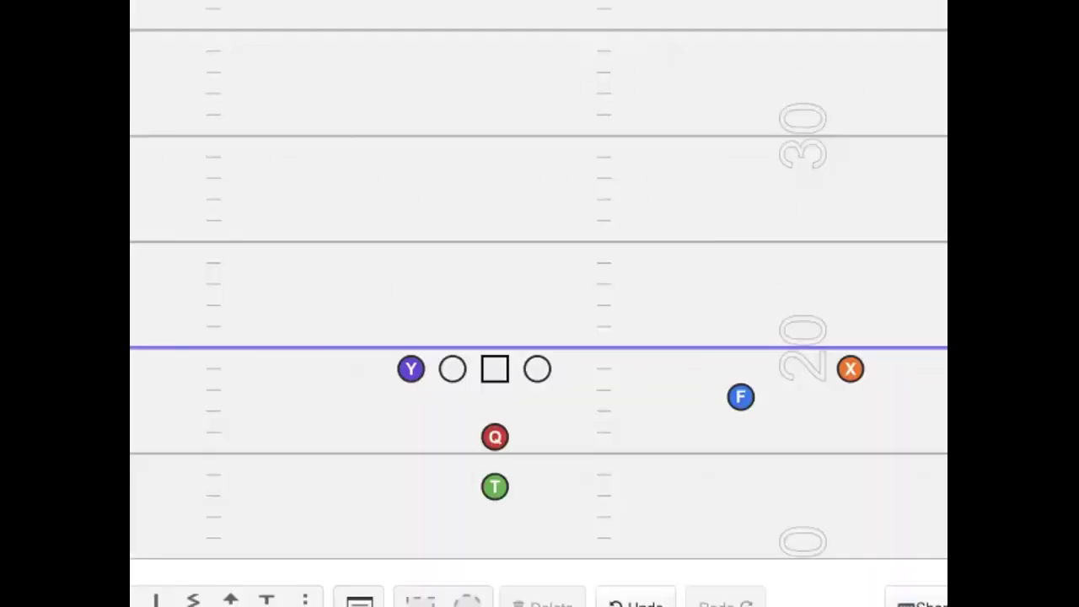
# Place eight defenders: three across the line, two linebackers, and deep backs left, right and middle
pyautogui.click(385, 325)
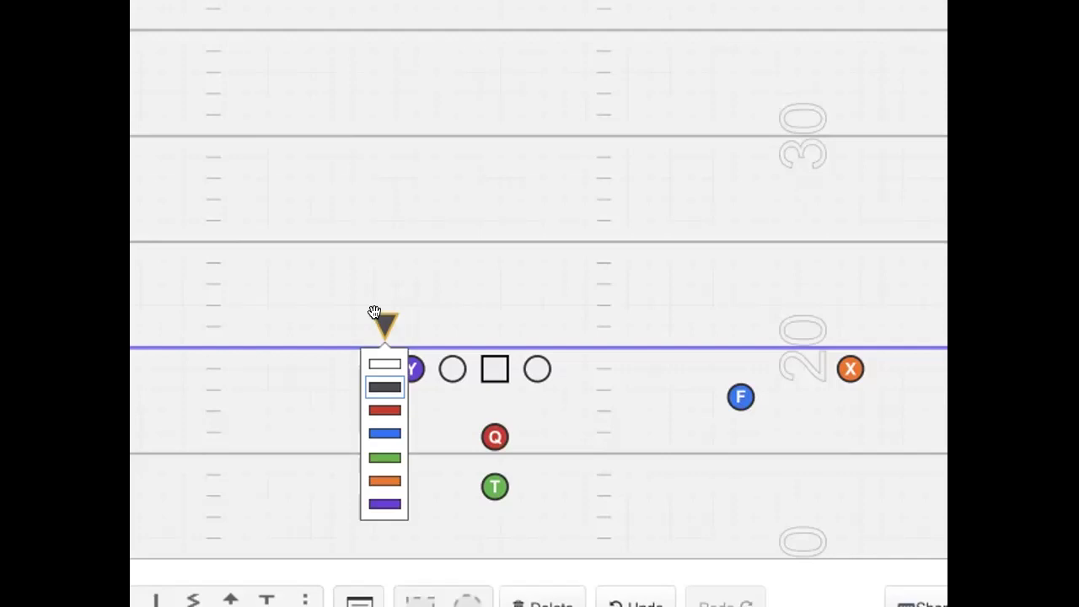
pyautogui.click(471, 325)
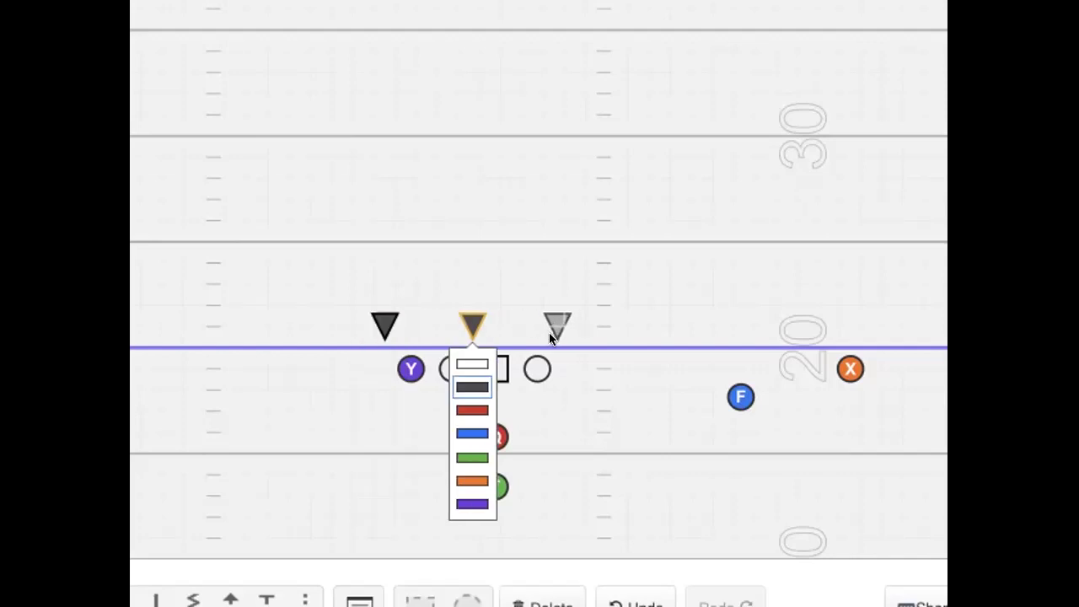
pyautogui.click(549, 332)
pyautogui.click(421, 259)
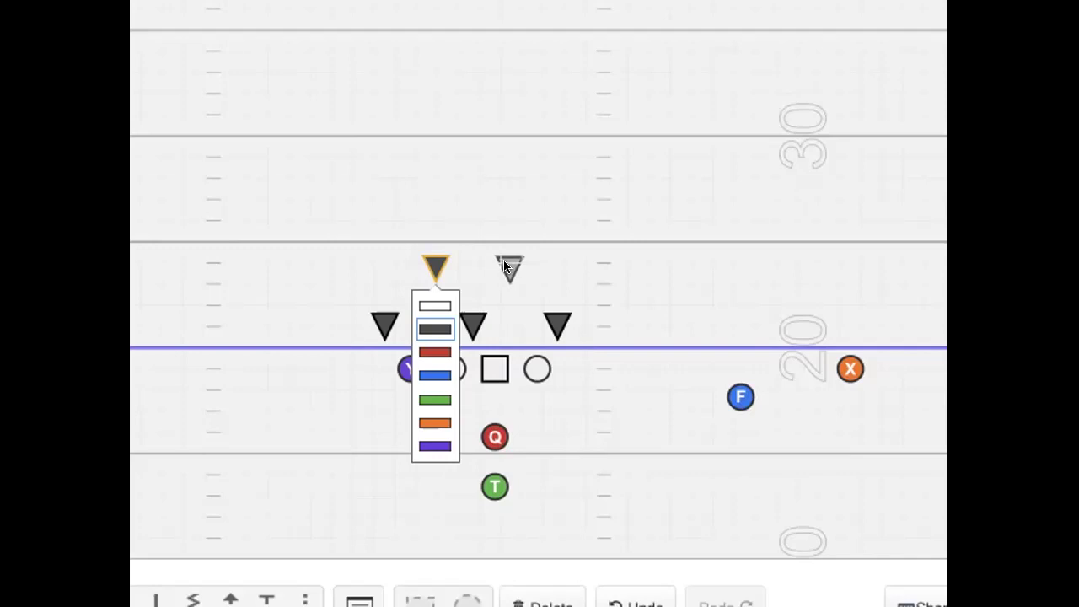
pyautogui.click(503, 260)
pyautogui.click(815, 239)
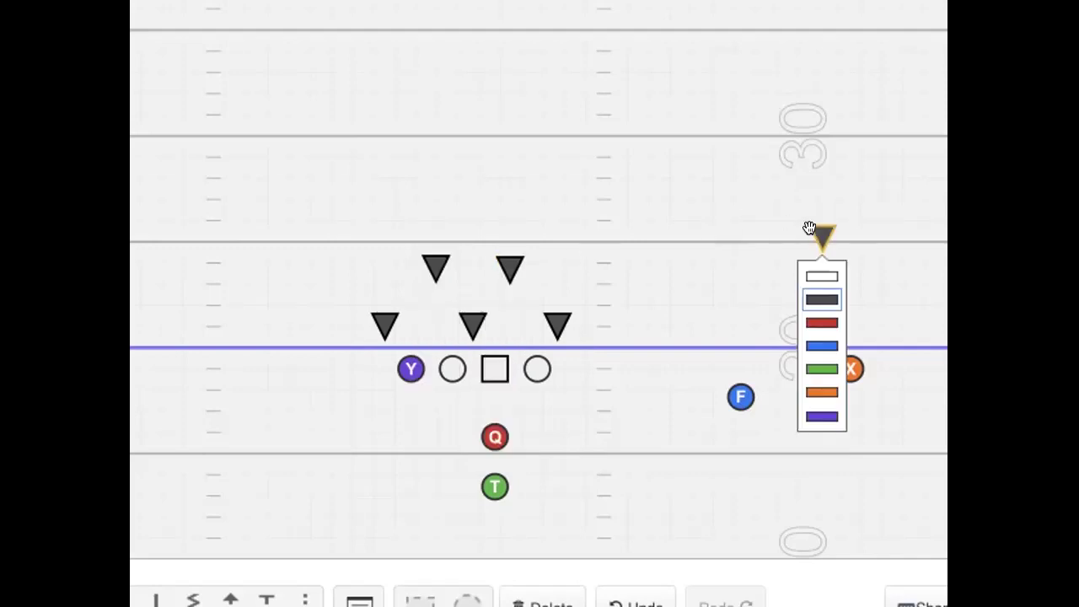
pyautogui.click(342, 233)
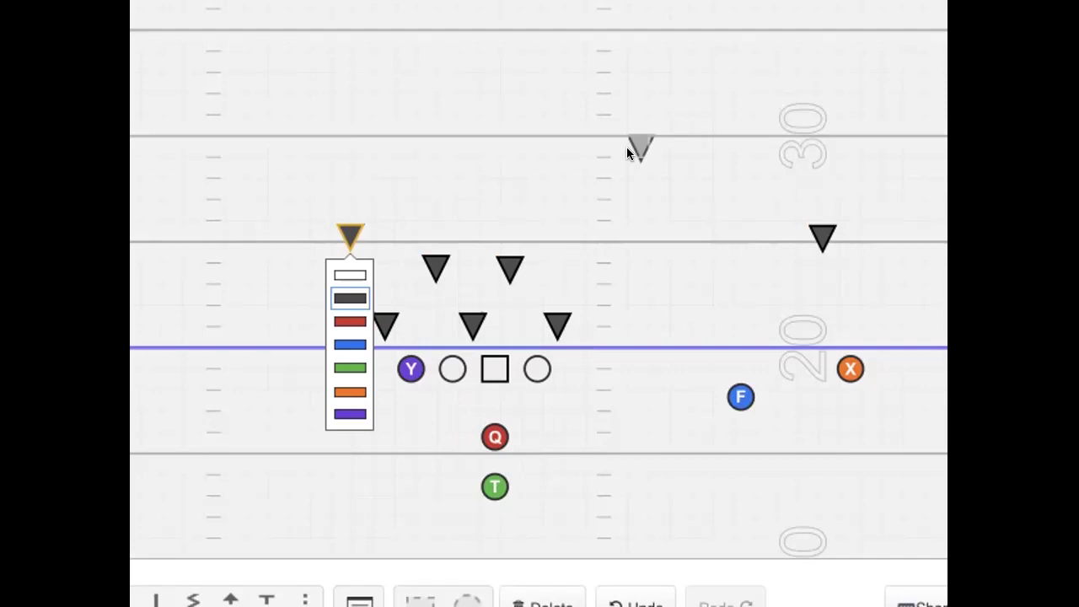
pyautogui.click(606, 160)
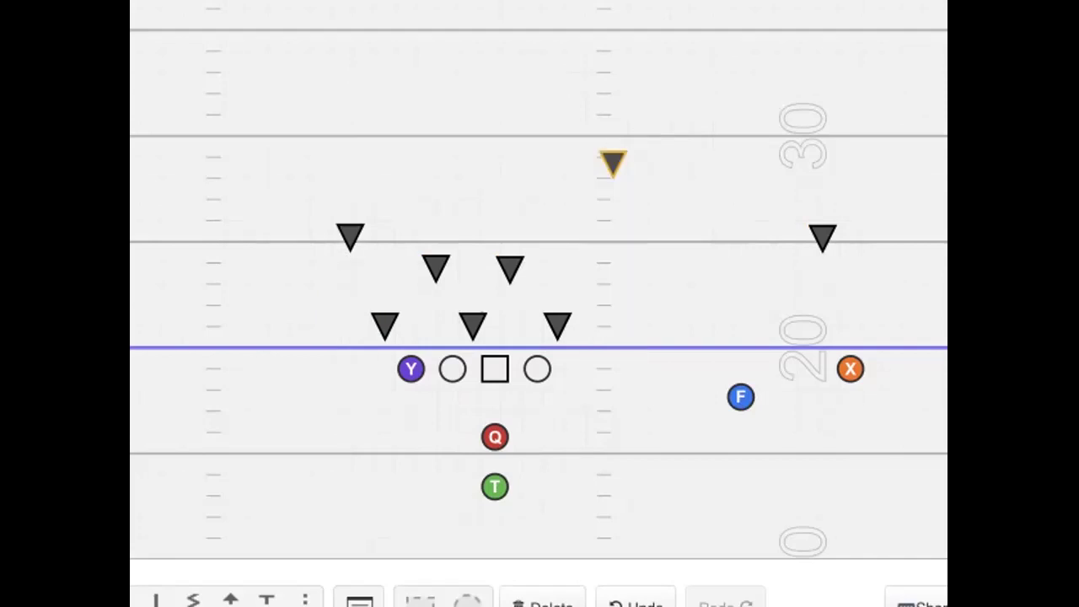
pyautogui.press('Escape')
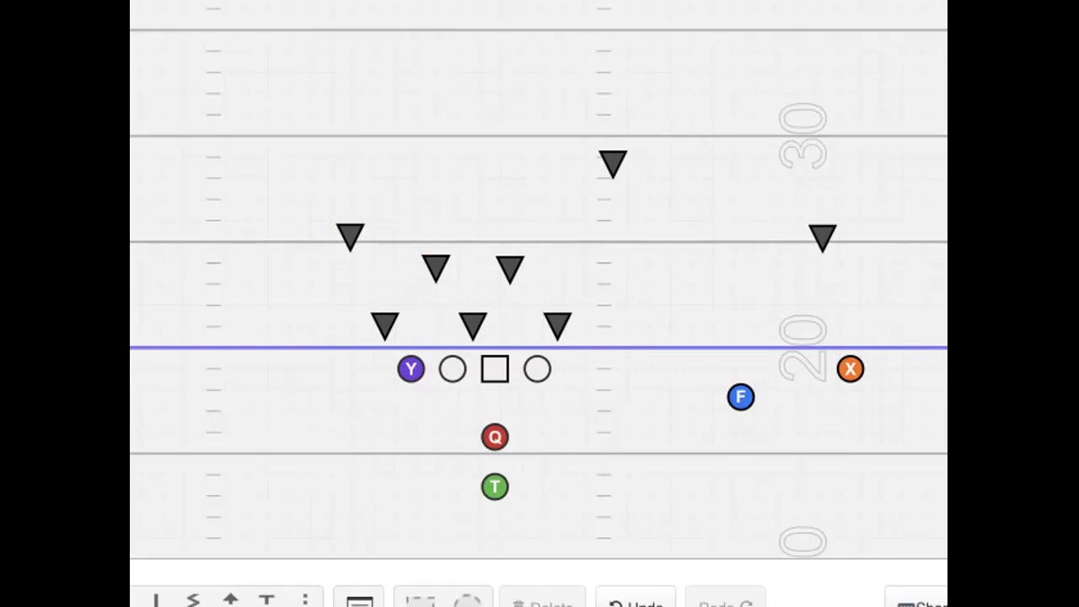
# Move T up beside Q and draw X's orange route breaking inside, then across to the left
pyautogui.moveTo(486, 480)
pyautogui.mouseDown()
pyautogui.moveTo(454, 465)
pyautogui.moveTo(453, 446)
pyautogui.mouseUp()
pyautogui.click(609, 446)
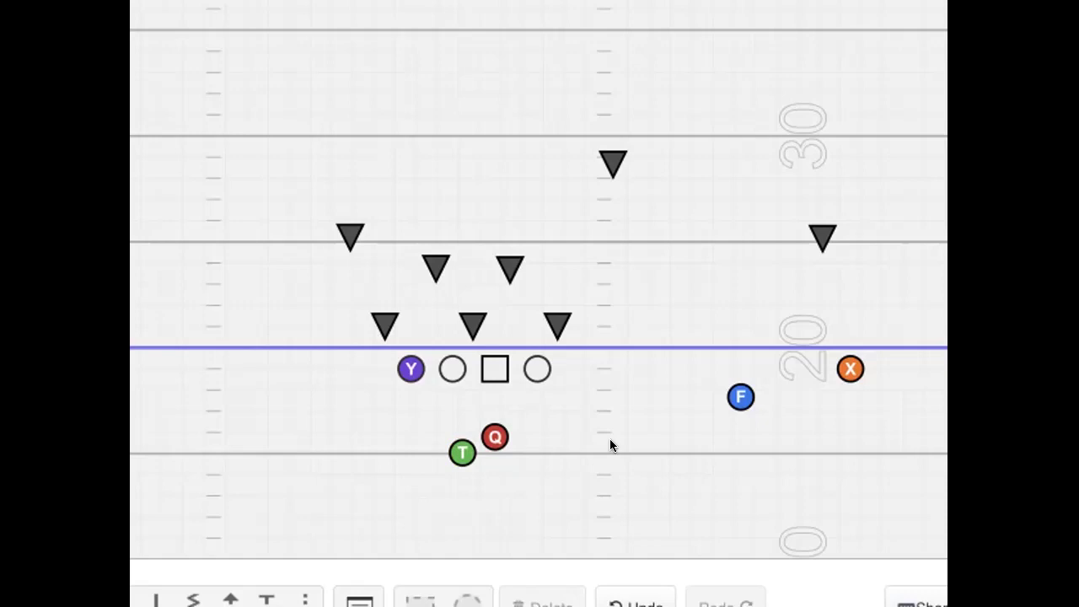
pyautogui.click(156, 599)
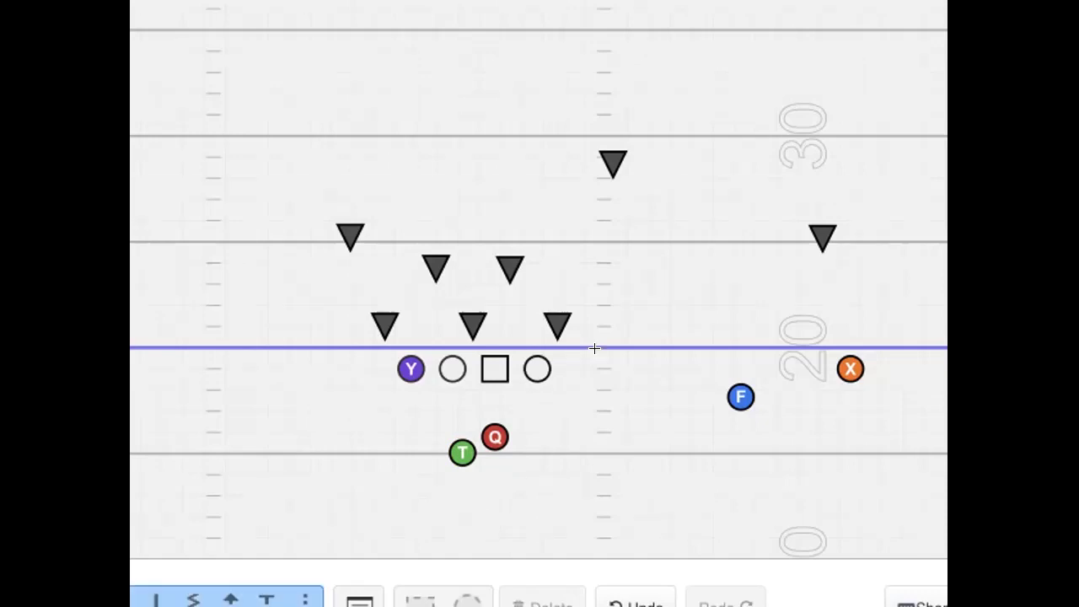
pyautogui.click(854, 367)
pyautogui.click(739, 286)
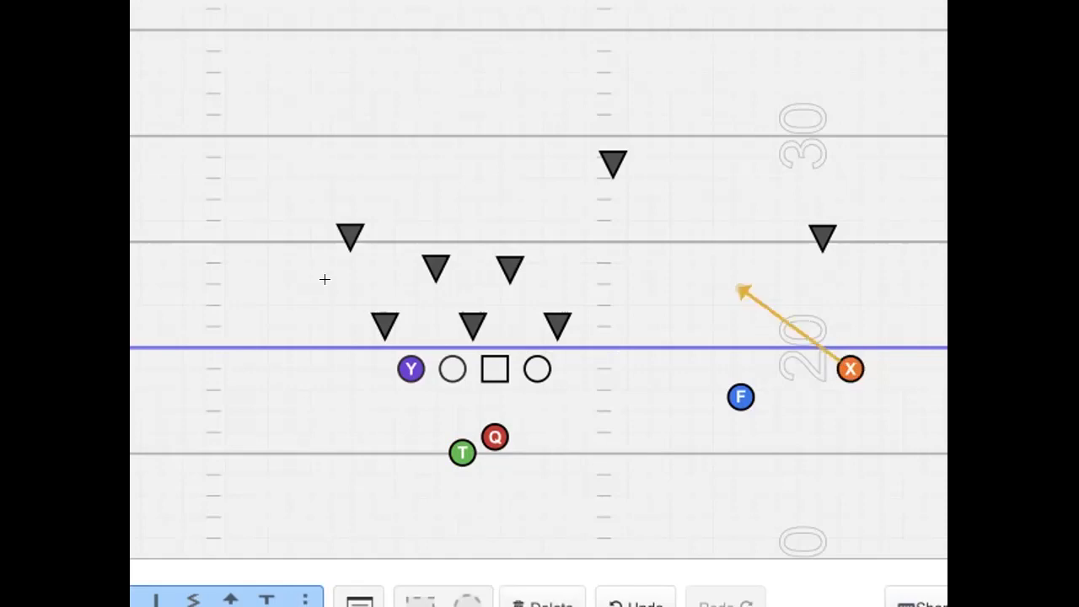
pyautogui.click(326, 281)
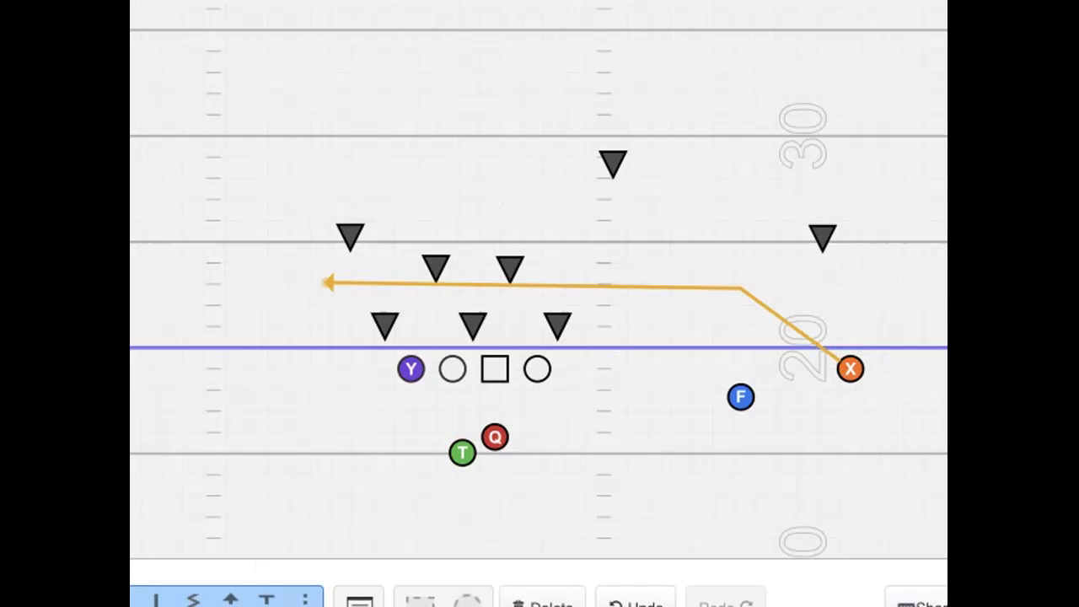
pyautogui.press('Escape')
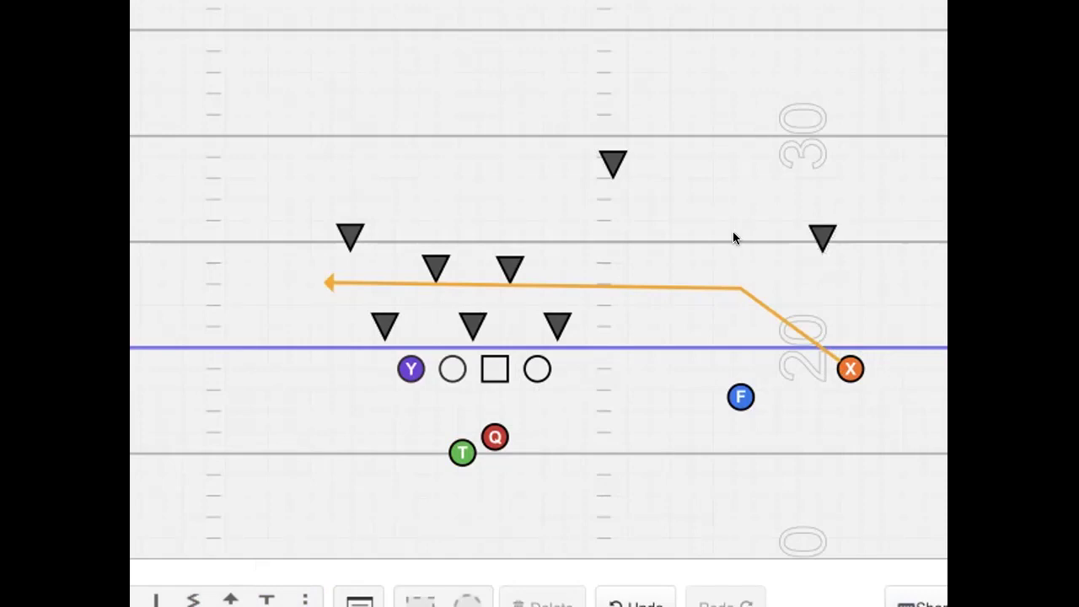
# Try moving the right deep defender onto X's route corner, then undo the move
pyautogui.click(824, 237)
pyautogui.moveTo(812, 232)
pyautogui.mouseDown()
pyautogui.moveTo(743, 265)
pyautogui.moveTo(811, 224)
pyautogui.mouseUp()
pyautogui.click(779, 160)
pyautogui.click(806, 221)
pyautogui.moveTo(809, 222); pyautogui.dragTo(727, 272)
pyautogui.click(645, 601)
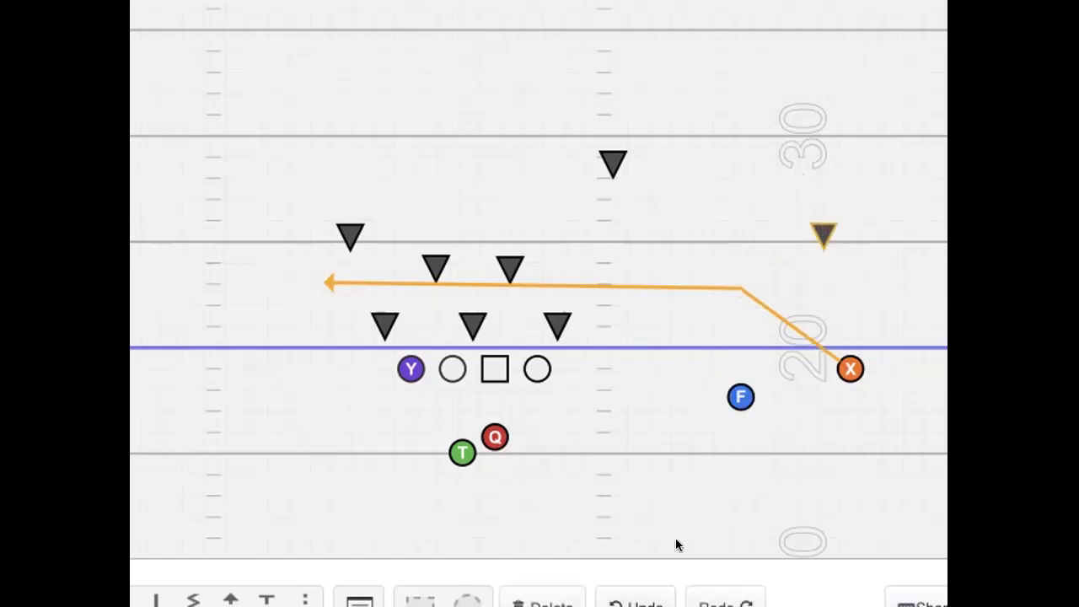
pyautogui.click(231, 601)
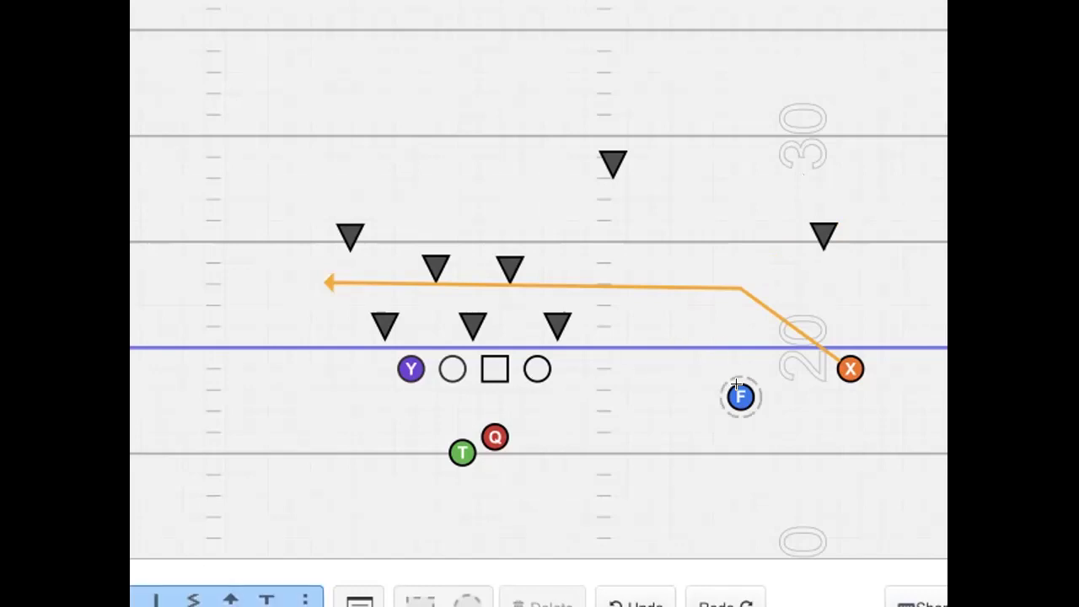
# Draw F's blue route angling inside, straight upfield, then breaking to the right corner
pyautogui.moveTo(737, 386)
pyautogui.mouseDown()
pyautogui.moveTo(663, 287)
pyautogui.moveTo(660, 260)
pyautogui.moveTo(672, 264)
pyautogui.mouseUp()
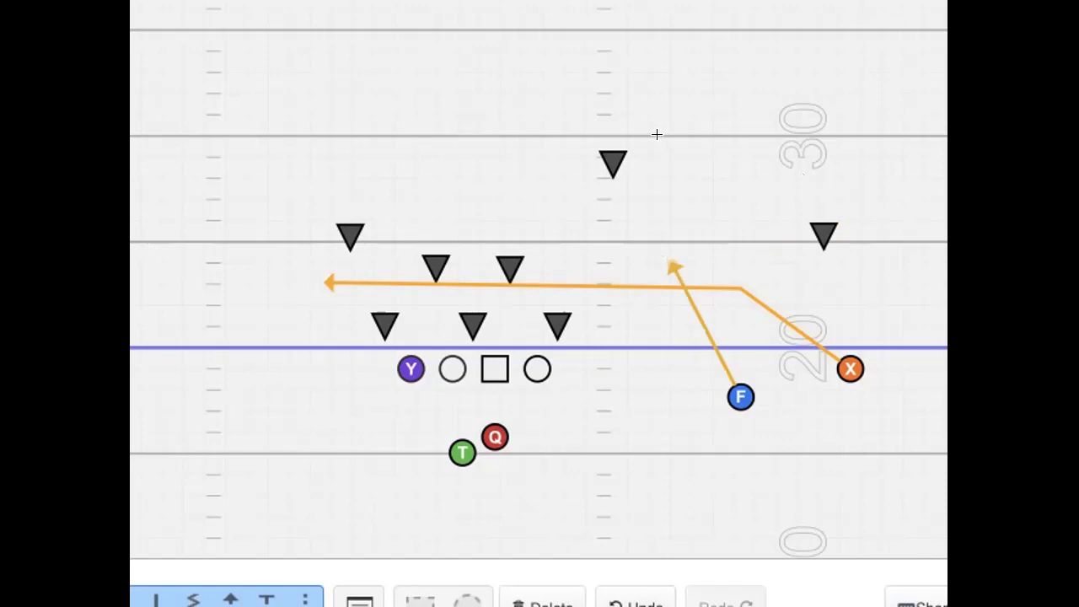
pyautogui.click(657, 134)
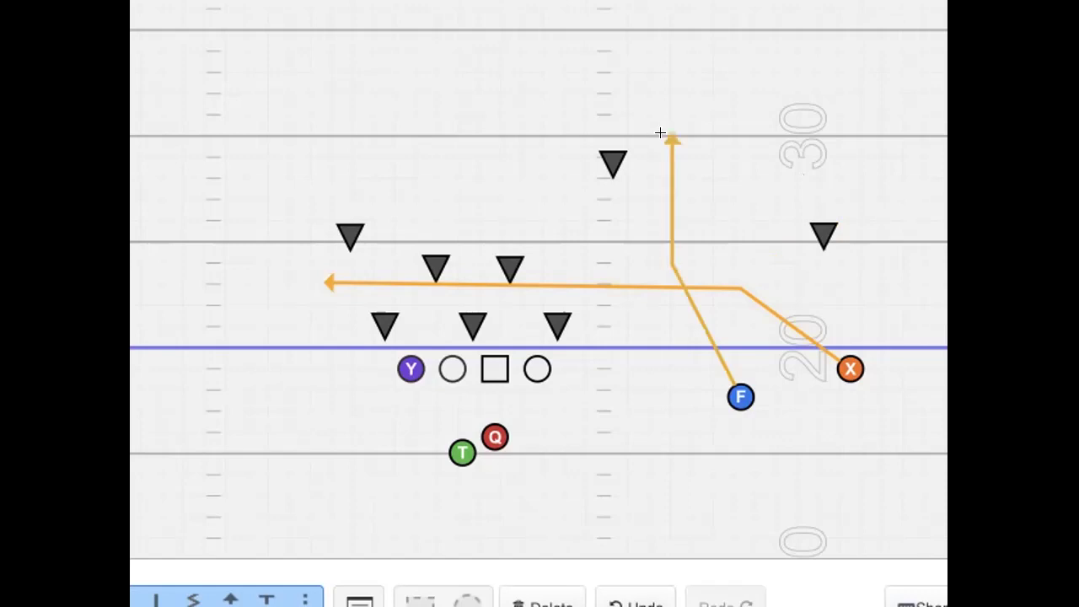
pyautogui.click(807, 56)
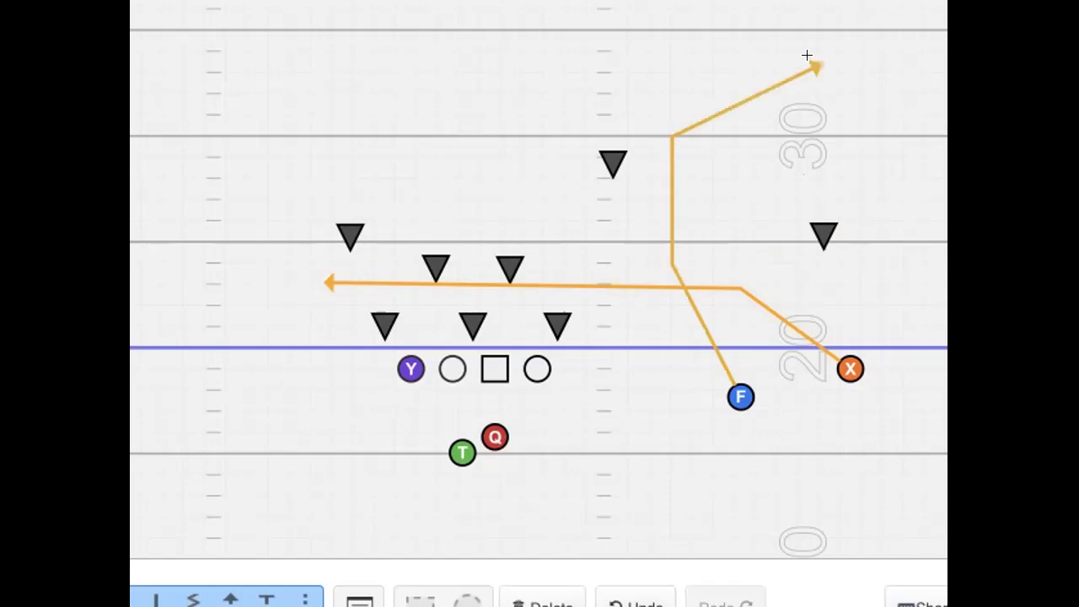
# Draw Y's purple route past the linebackers, straight upfield, then breaking across to the right
pyautogui.click(409, 345)
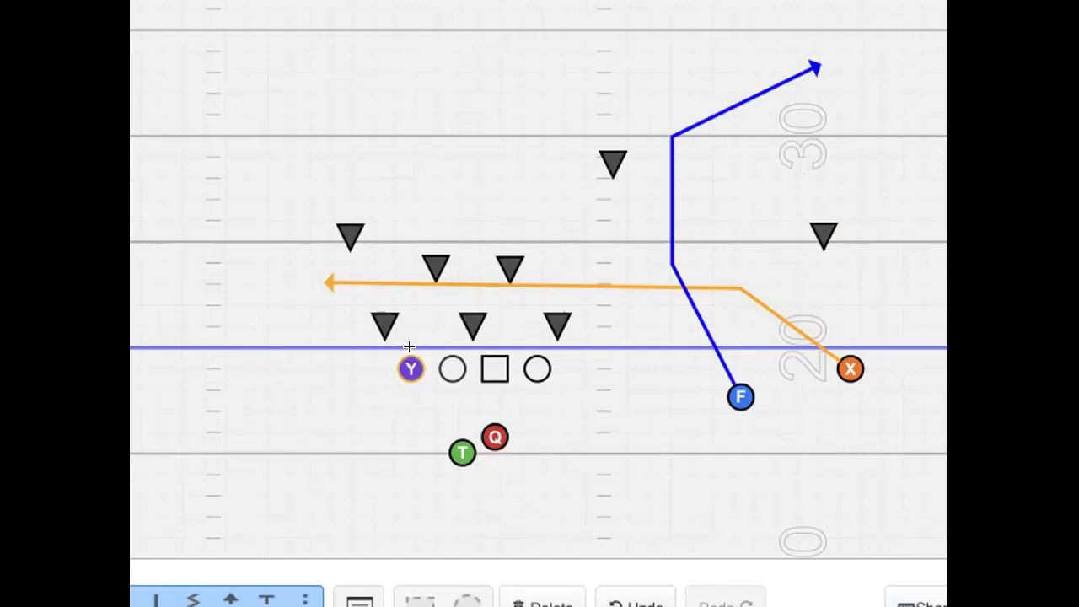
pyautogui.click(455, 251)
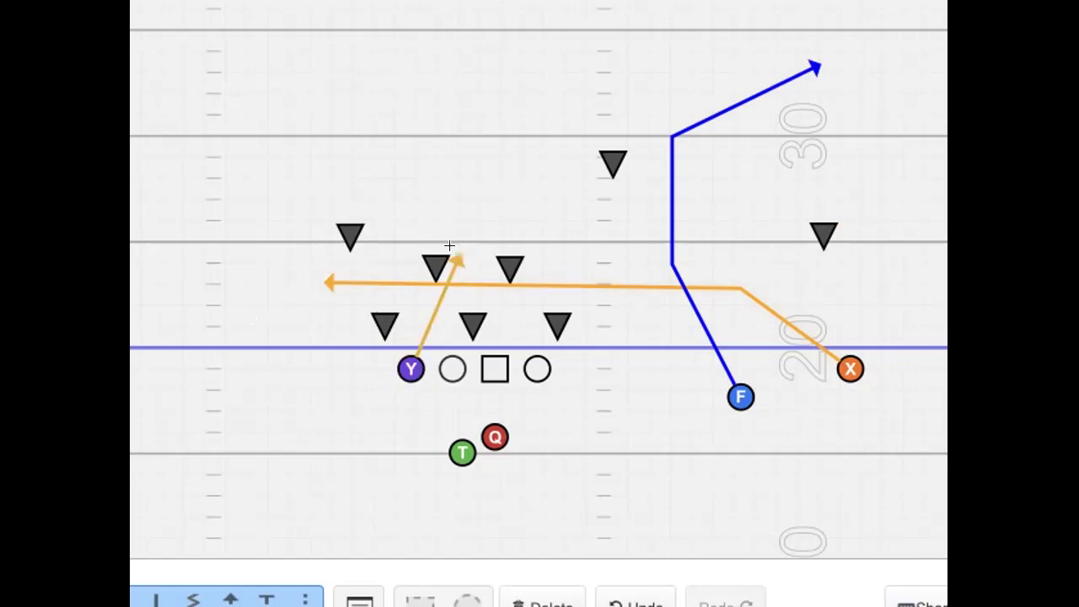
pyautogui.click(448, 175)
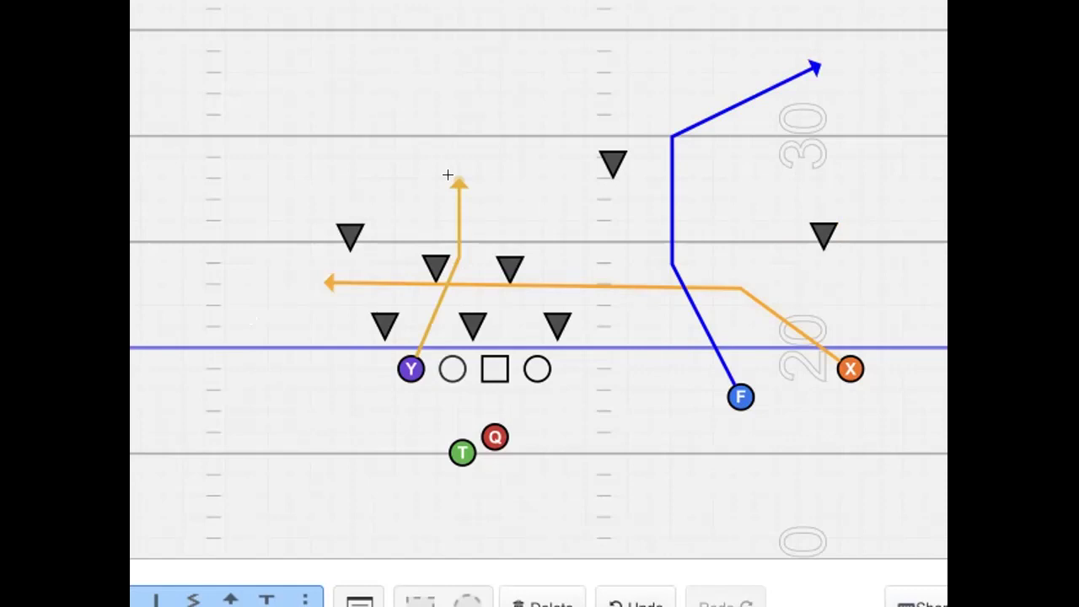
pyautogui.click(737, 137)
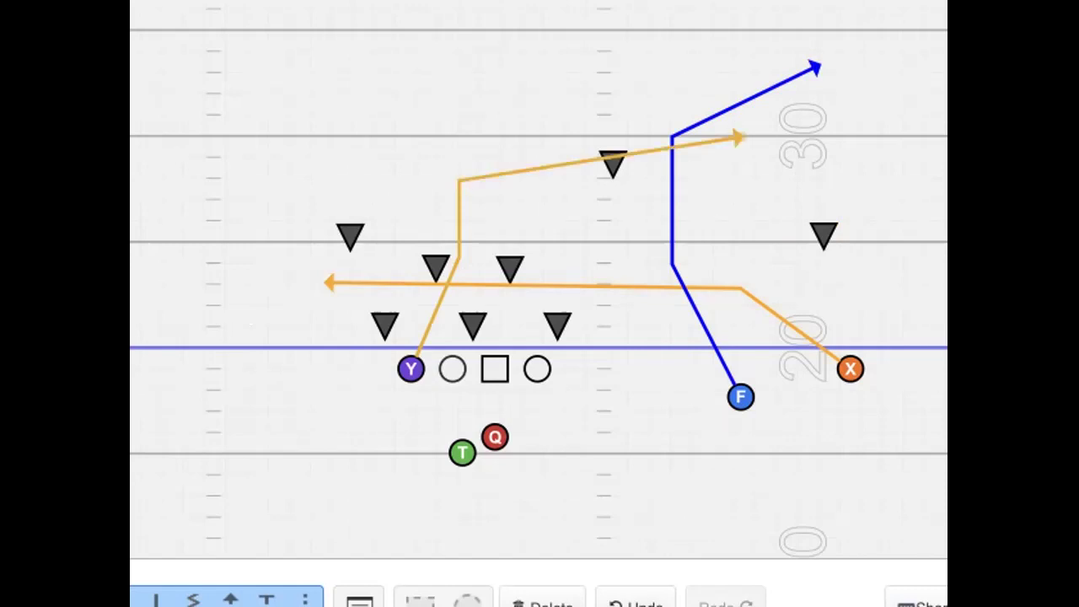
pyautogui.press('Escape')
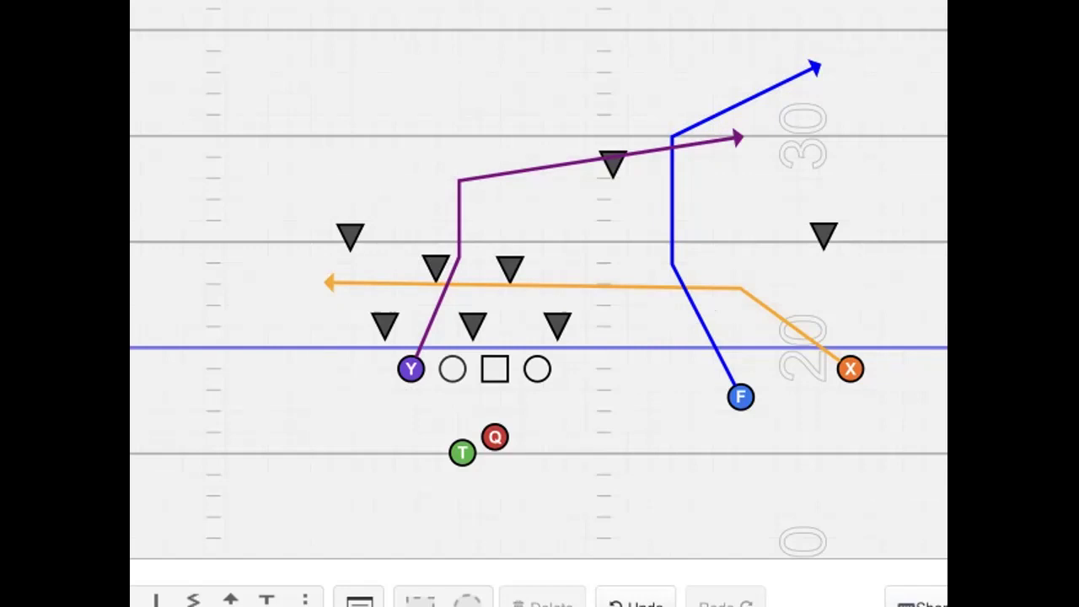
# Start T's route stepping just past Q, then running flat to the right
pyautogui.click(456, 438)
pyautogui.click(492, 410)
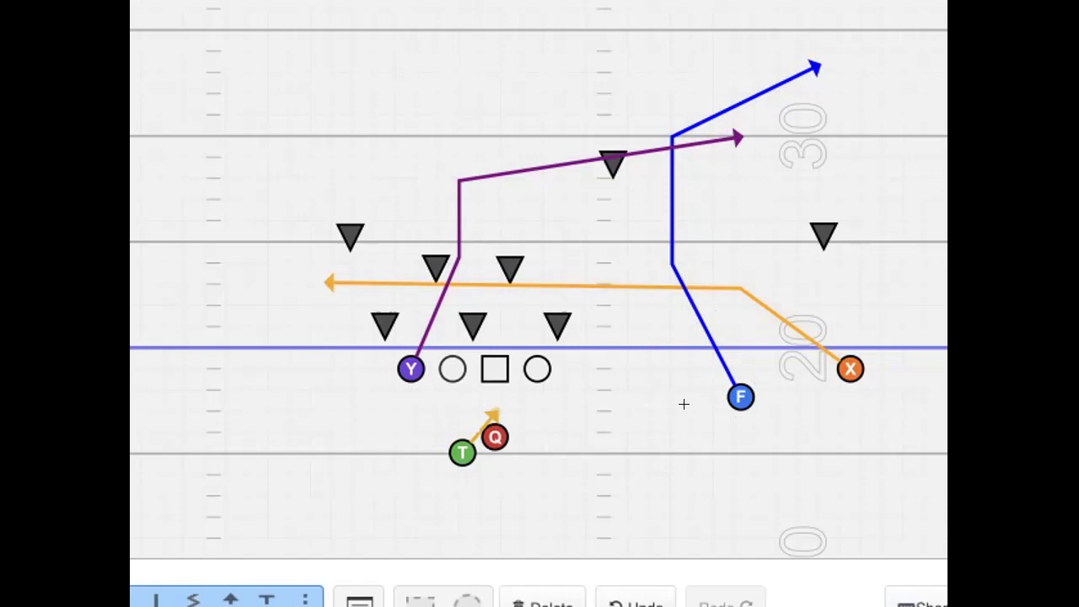
pyautogui.click(686, 402)
# Finish T's green route and drag the right deep defender onto the bend of X's route
pyautogui.press('Escape')
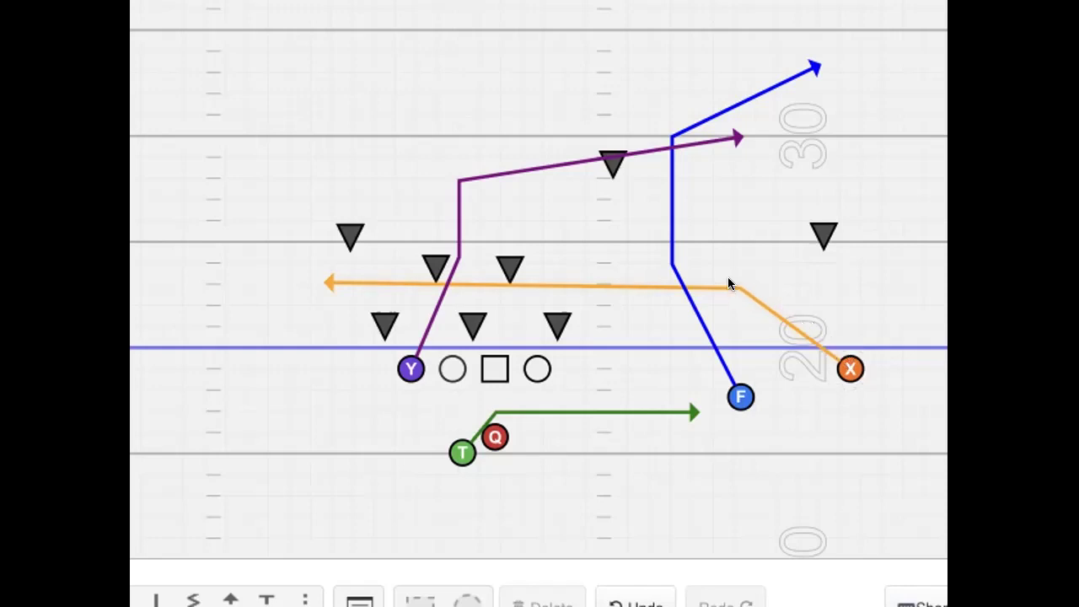
pyautogui.moveTo(816, 232); pyautogui.dragTo(742, 265)
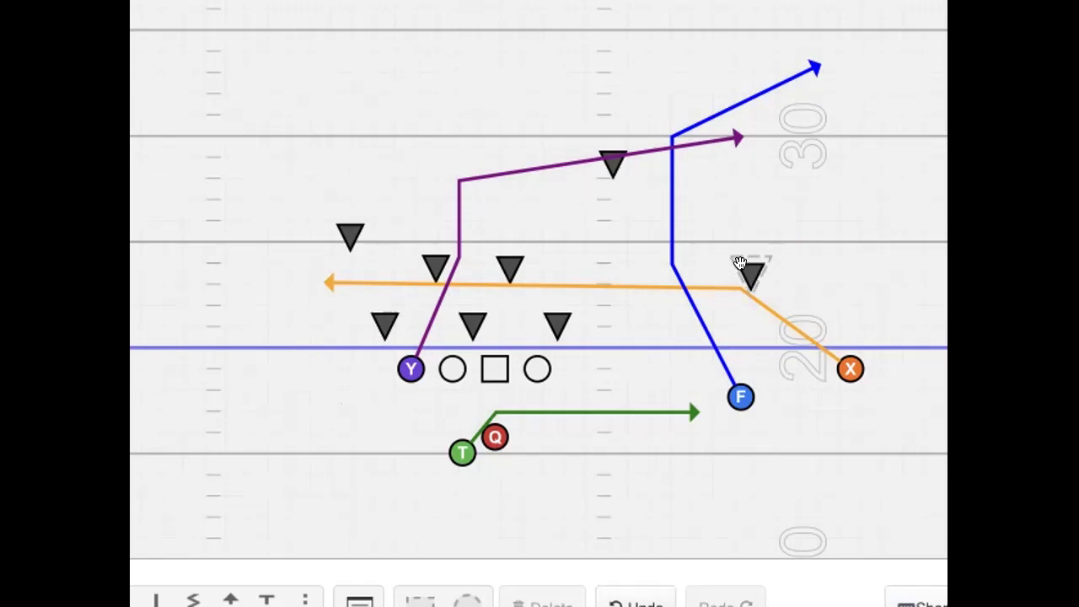
# Return the right deep defender to its spot, then move it onto X's route bend
pyautogui.moveTo(752, 261); pyautogui.dragTo(812, 227)
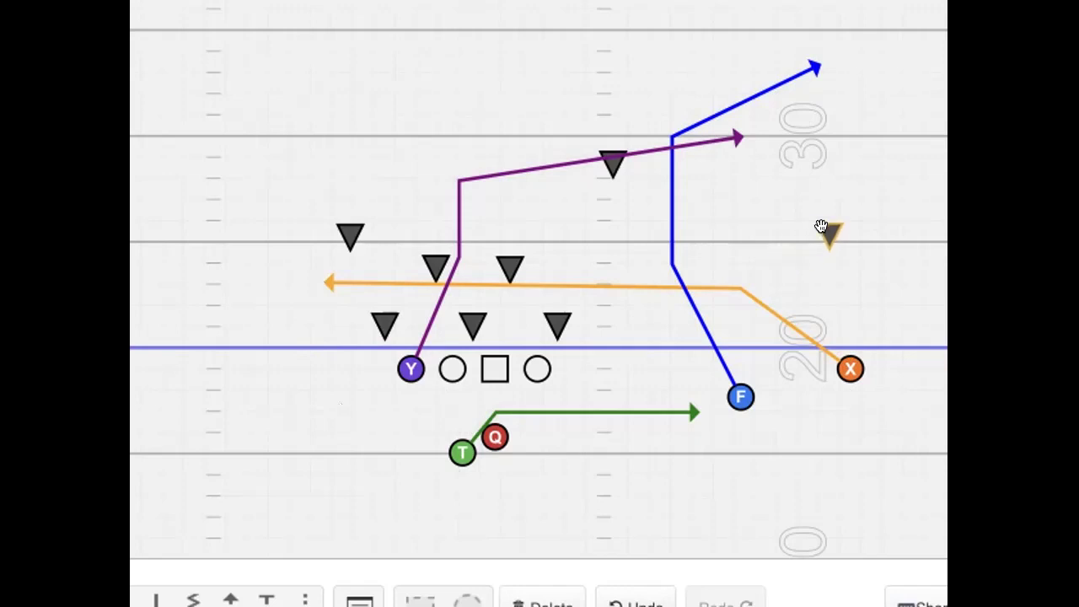
pyautogui.click(827, 231)
pyautogui.click(772, 238)
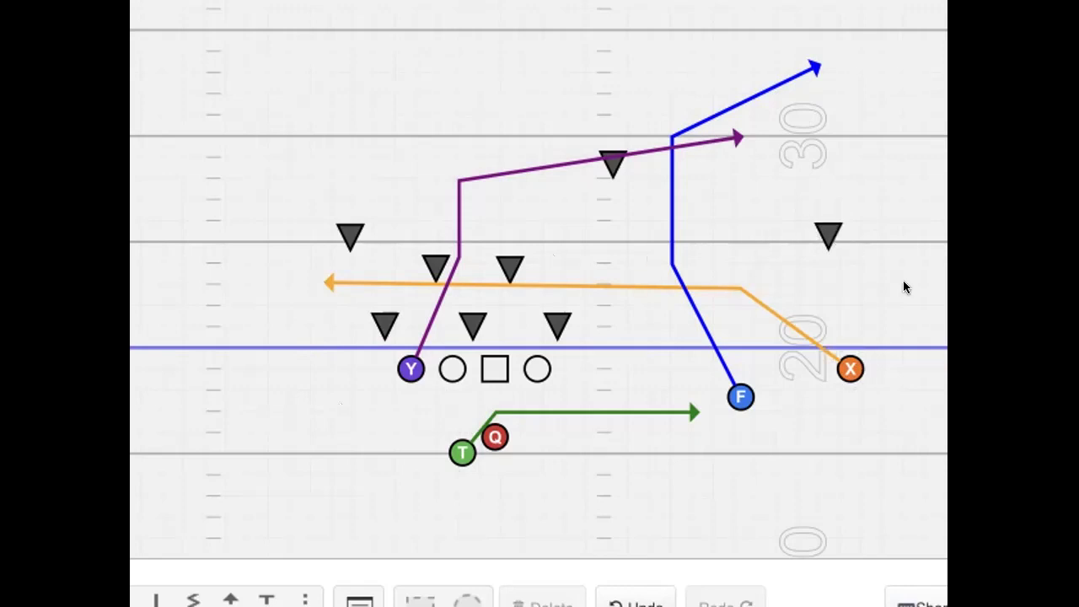
pyautogui.click(825, 229)
pyautogui.moveTo(824, 229); pyautogui.dragTo(730, 270)
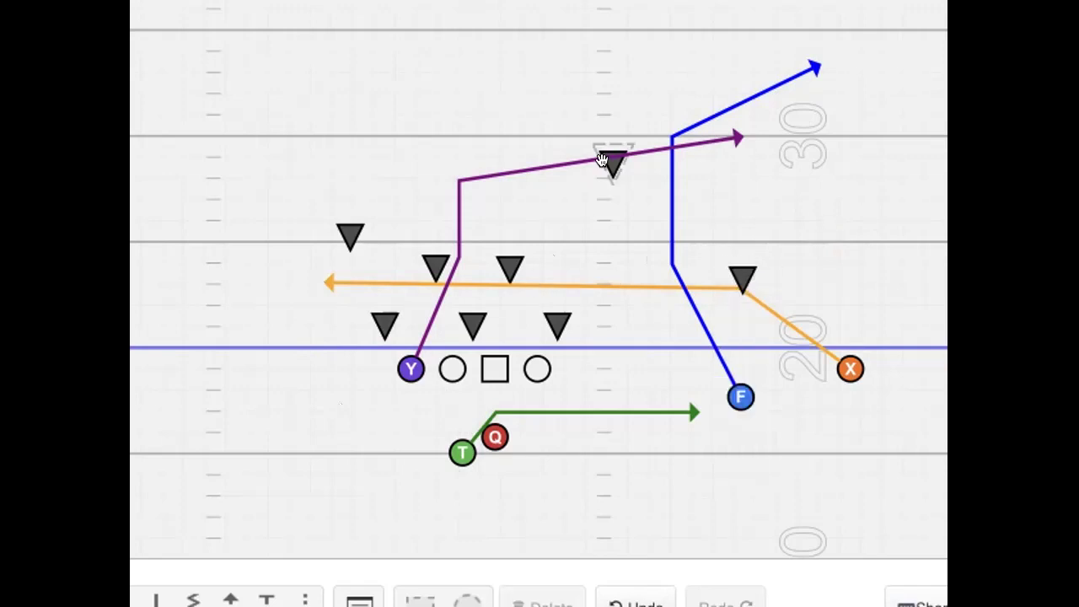
# Move the middle safety to F's blue arrow tip and the left deep defender up toward Y's route
pyautogui.click(600, 159)
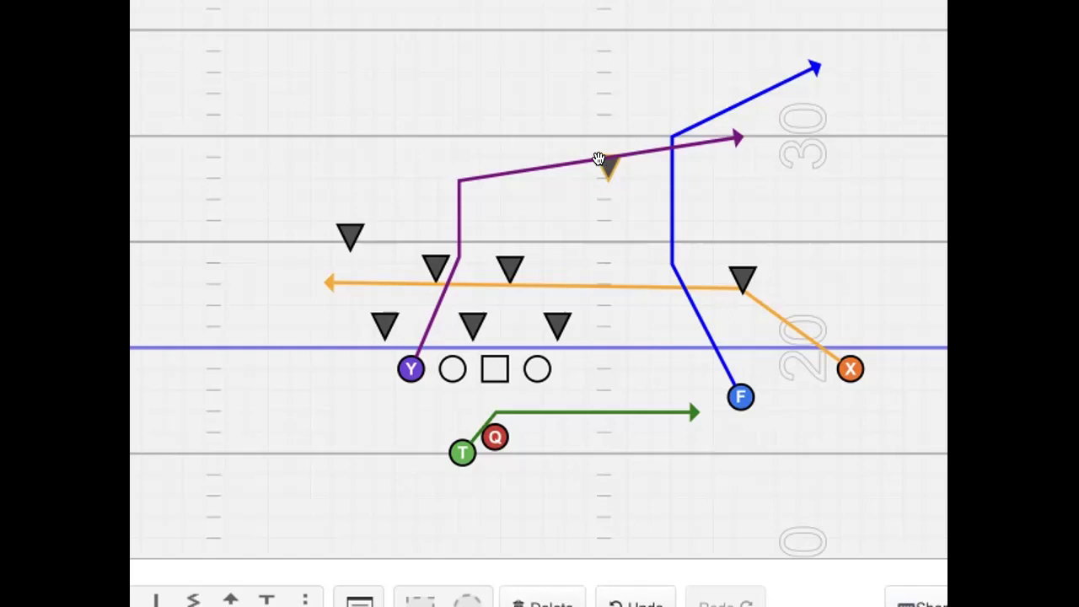
pyautogui.moveTo(600, 160); pyautogui.dragTo(811, 44)
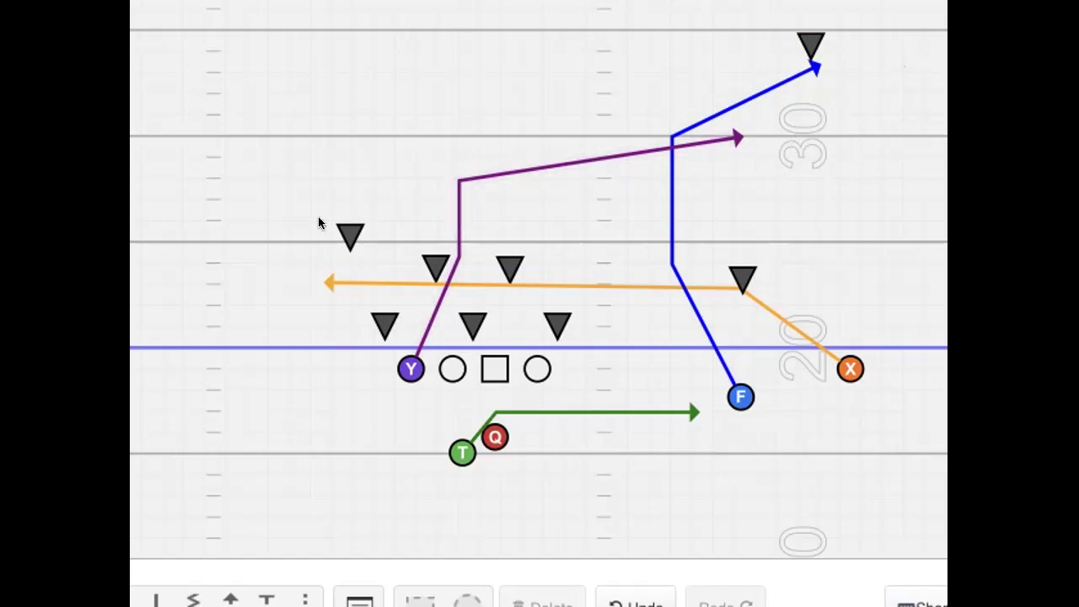
pyautogui.click(349, 229)
pyautogui.moveTo(349, 229); pyautogui.dragTo(424, 166)
pyautogui.click(580, 183)
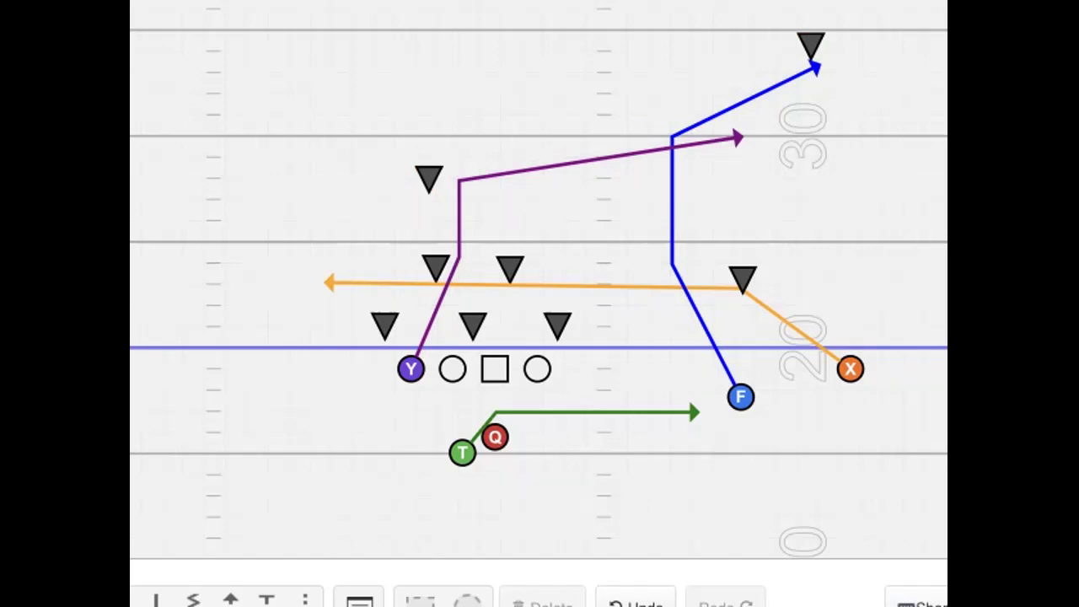
# Undo recent moves and push the deep defenders far downfield: above F's arrow, mid-field, and left
pyautogui.hotkey('ctrl', 'z')
pyautogui.hotkey('ctrl', 'z')
pyautogui.hotkey('ctrl', 'z')
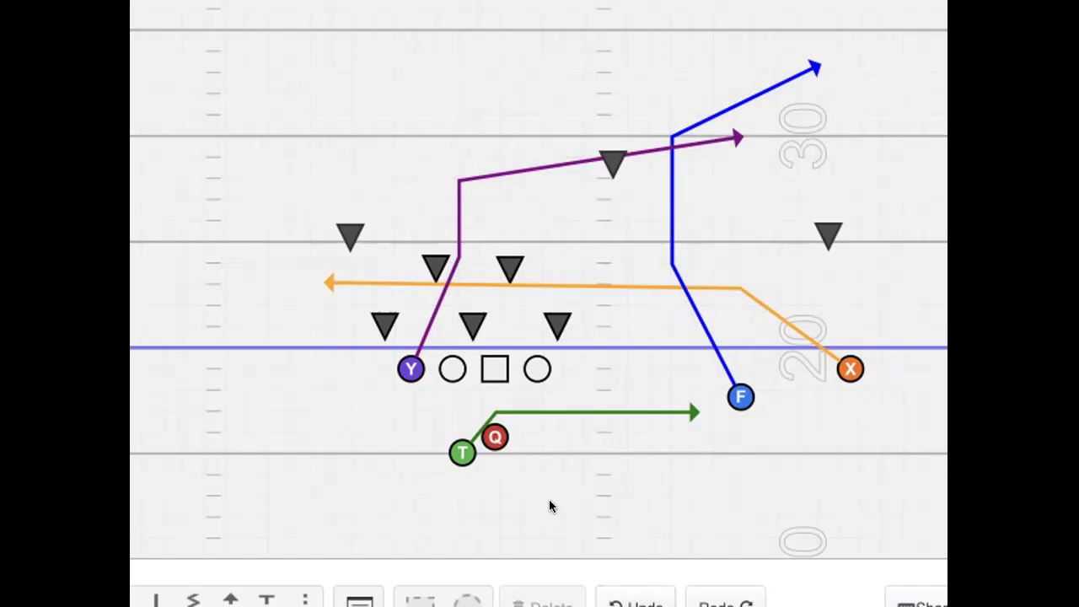
pyautogui.moveTo(817, 228); pyautogui.dragTo(826, 40)
pyautogui.click(879, 89)
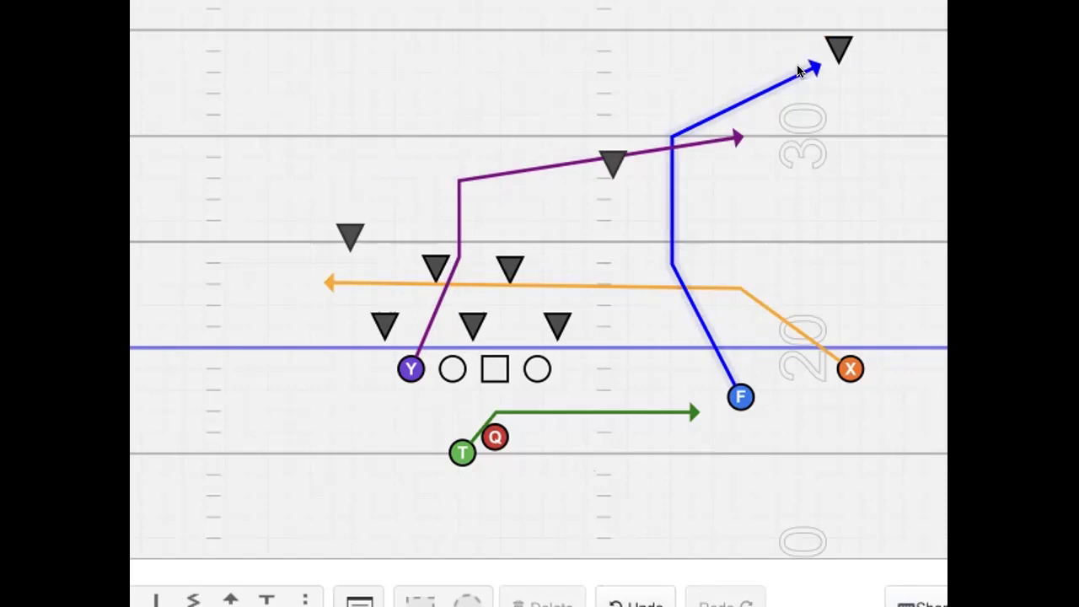
pyautogui.moveTo(604, 152); pyautogui.dragTo(606, 33)
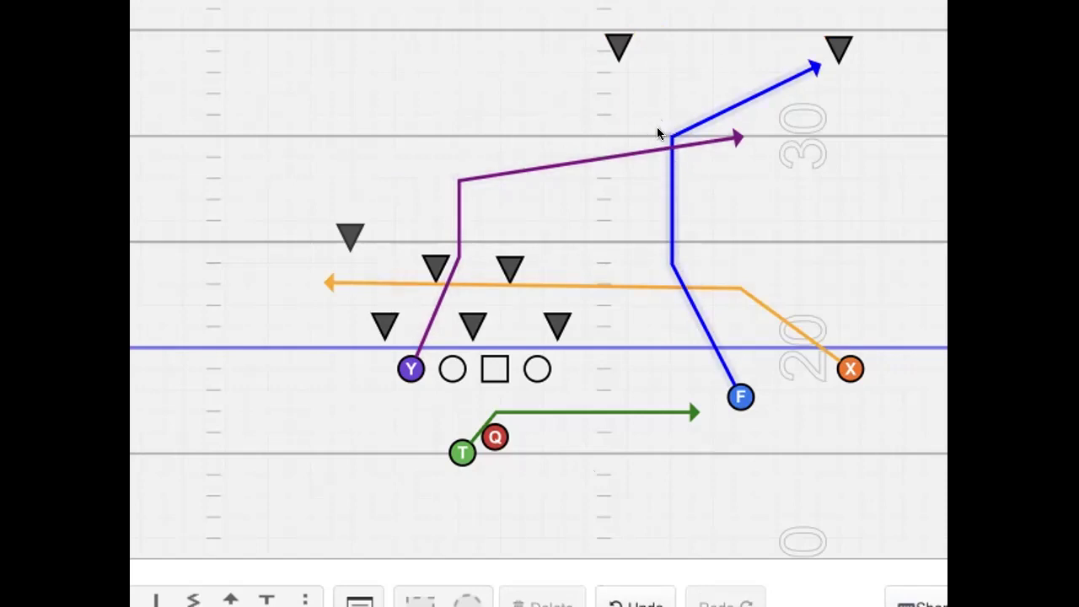
pyautogui.click(606, 34)
pyautogui.click(680, 39)
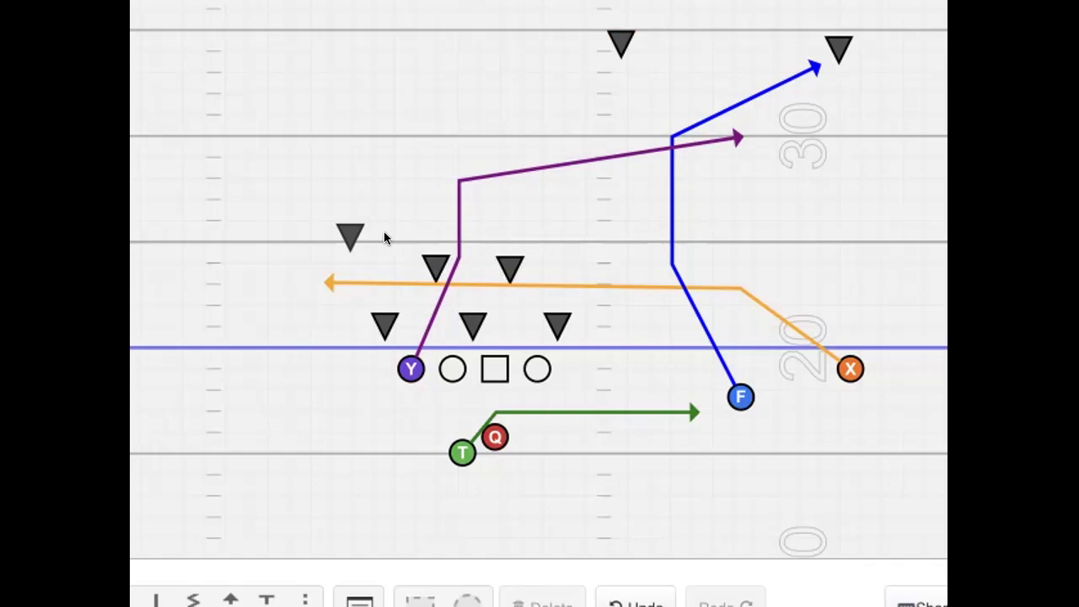
pyautogui.moveTo(347, 221); pyautogui.dragTo(339, 127)
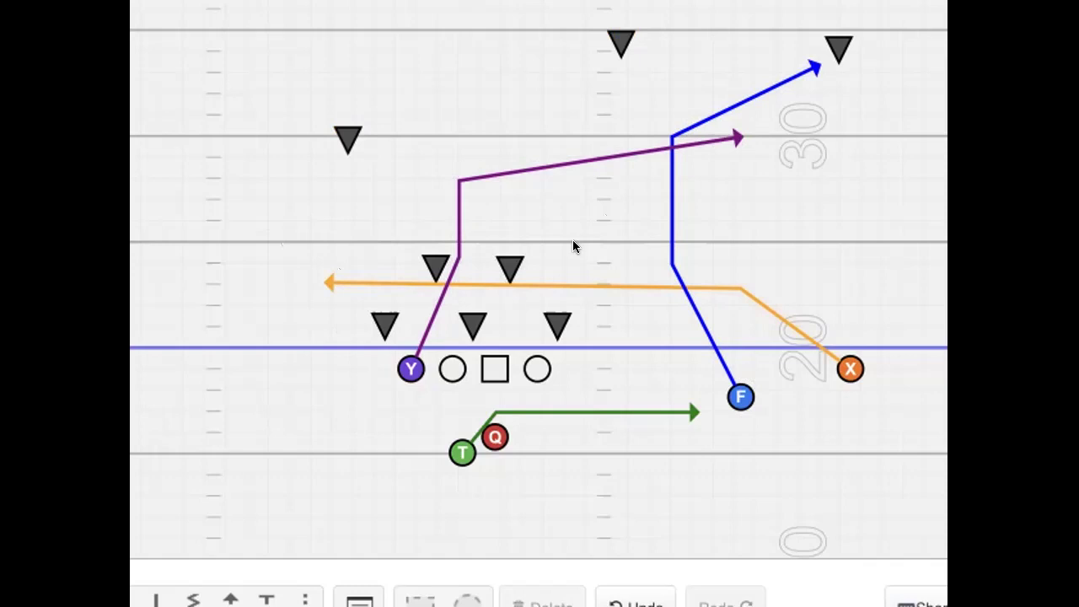
# Pull both linebackers down toward the line, then undo both moves
pyautogui.moveTo(499, 257); pyautogui.dragTo(498, 290)
pyautogui.moveTo(420, 255); pyautogui.dragTo(421, 313)
pyautogui.click(578, 308)
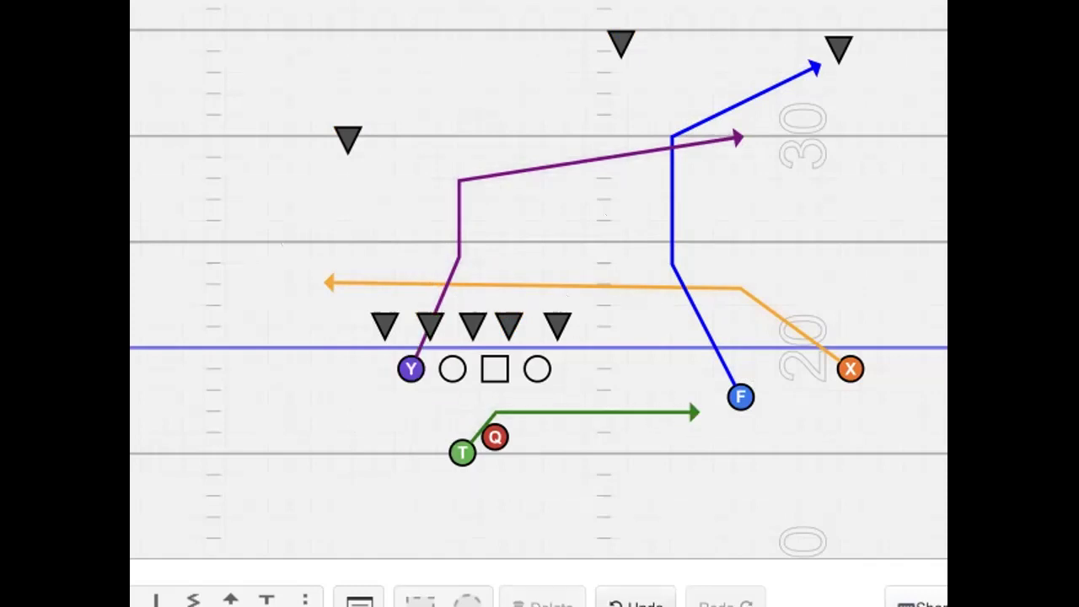
pyautogui.click(641, 600)
pyautogui.click(641, 601)
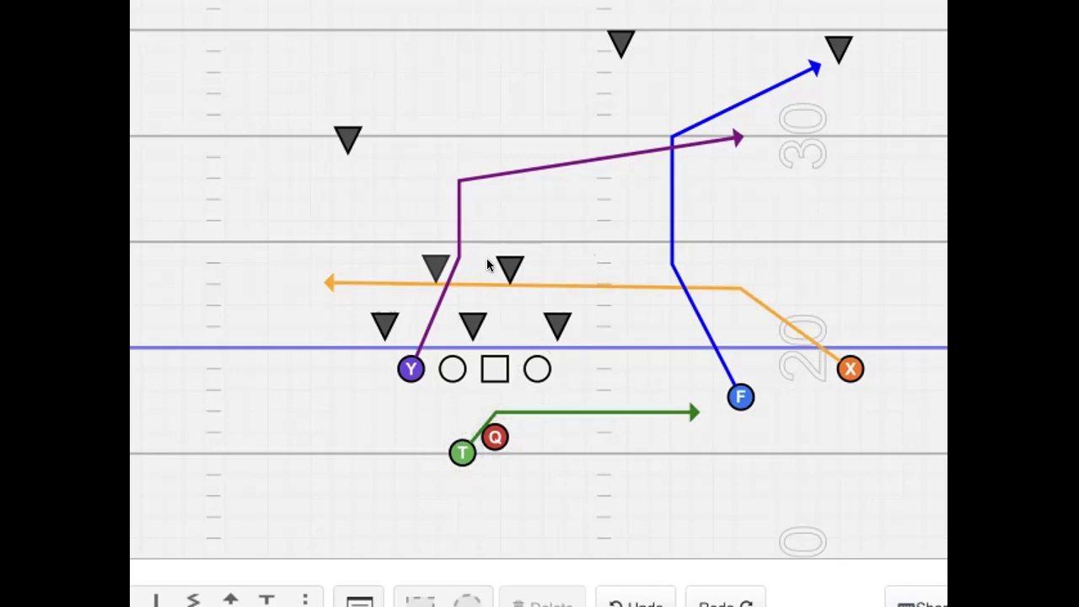
# Shift two defenders slightly toward scrimmage, then undo the adjustment
pyautogui.moveTo(500, 256); pyautogui.dragTo(494, 273)
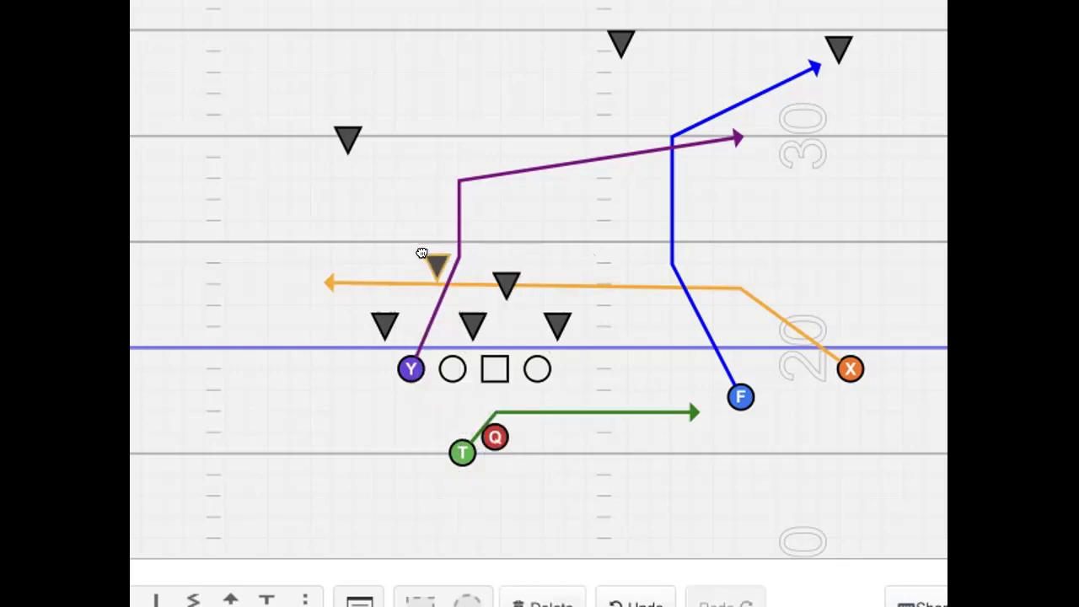
pyautogui.moveTo(422, 266); pyautogui.dragTo(423, 279)
pyautogui.click(629, 275)
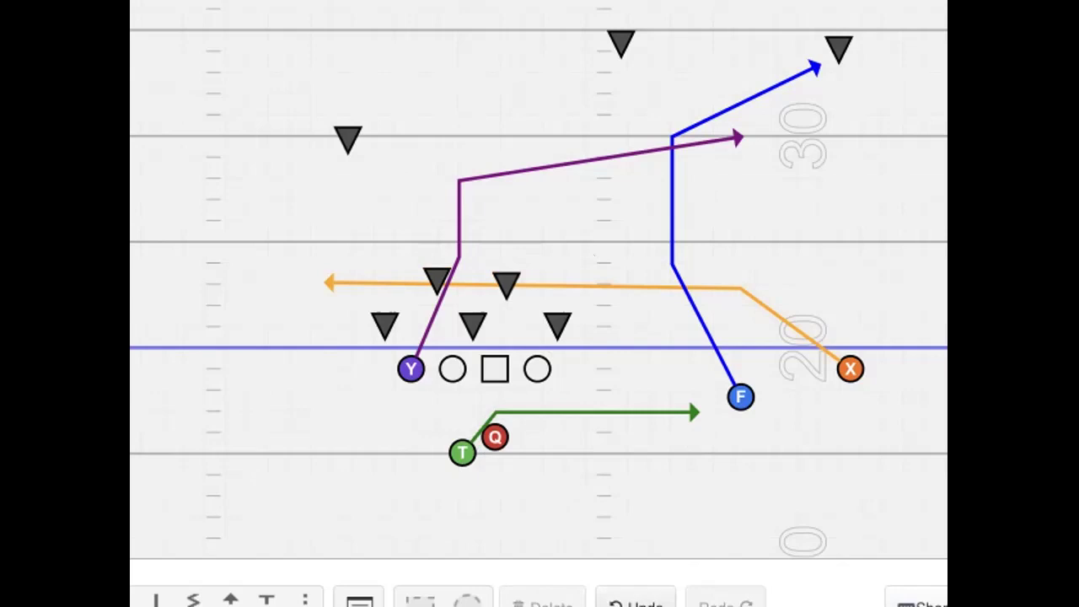
pyautogui.click(634, 602)
pyautogui.click(634, 602)
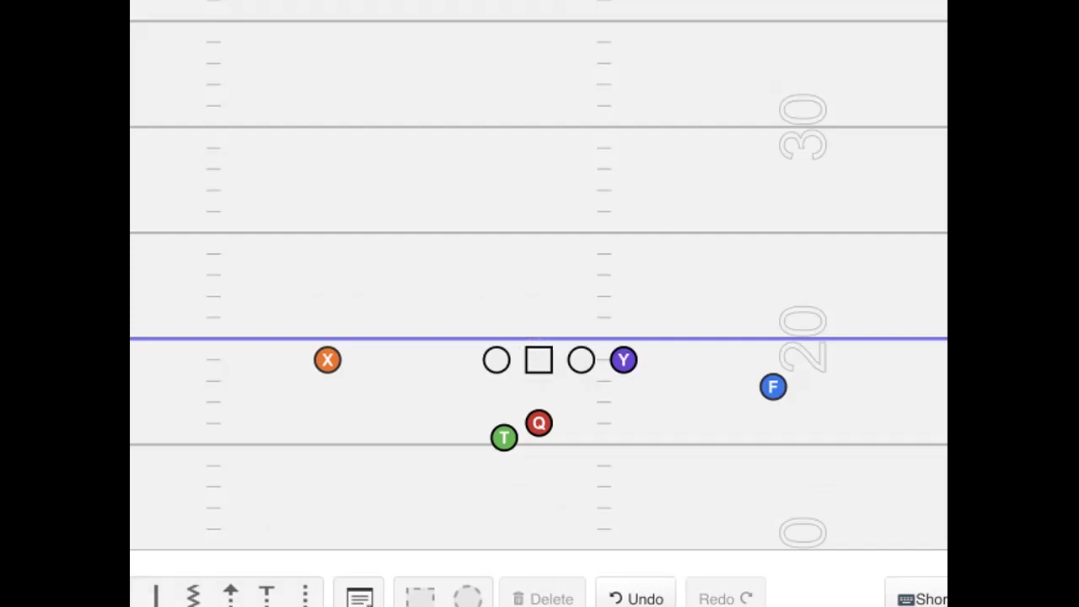
# Place three down linemen, two linebackers, two cornerbacks and one deep safety against the new formation
pyautogui.click(466, 317)
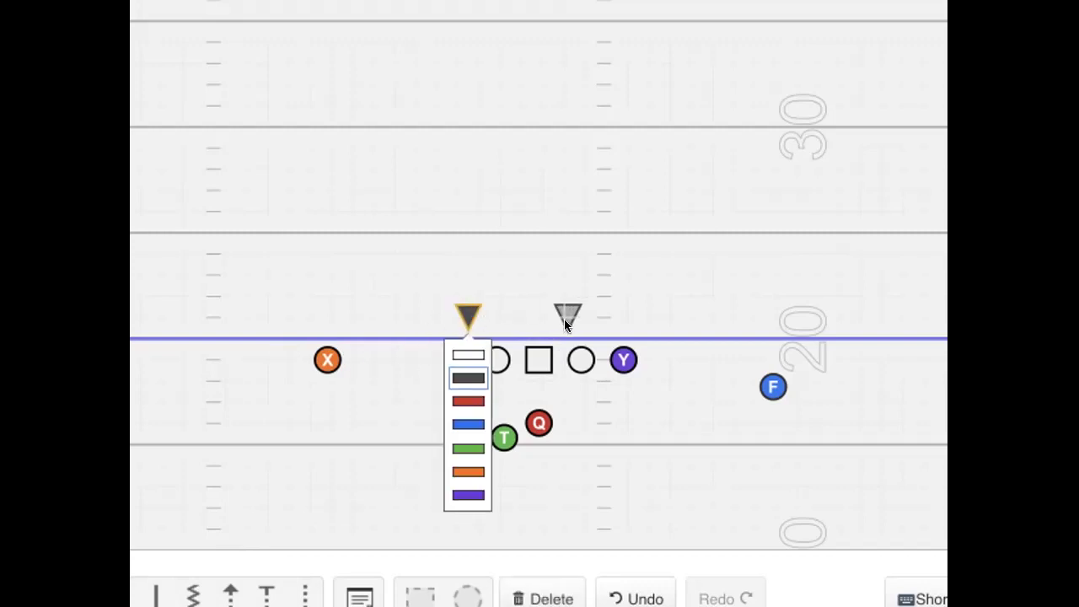
pyautogui.click(557, 317)
pyautogui.click(647, 317)
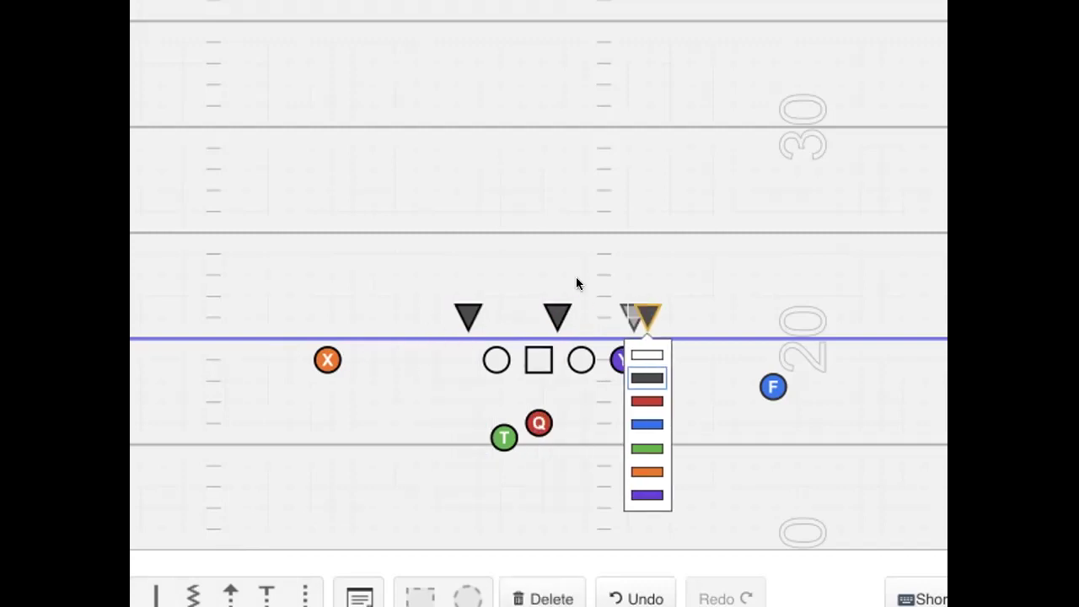
pyautogui.click(512, 245)
pyautogui.click(595, 243)
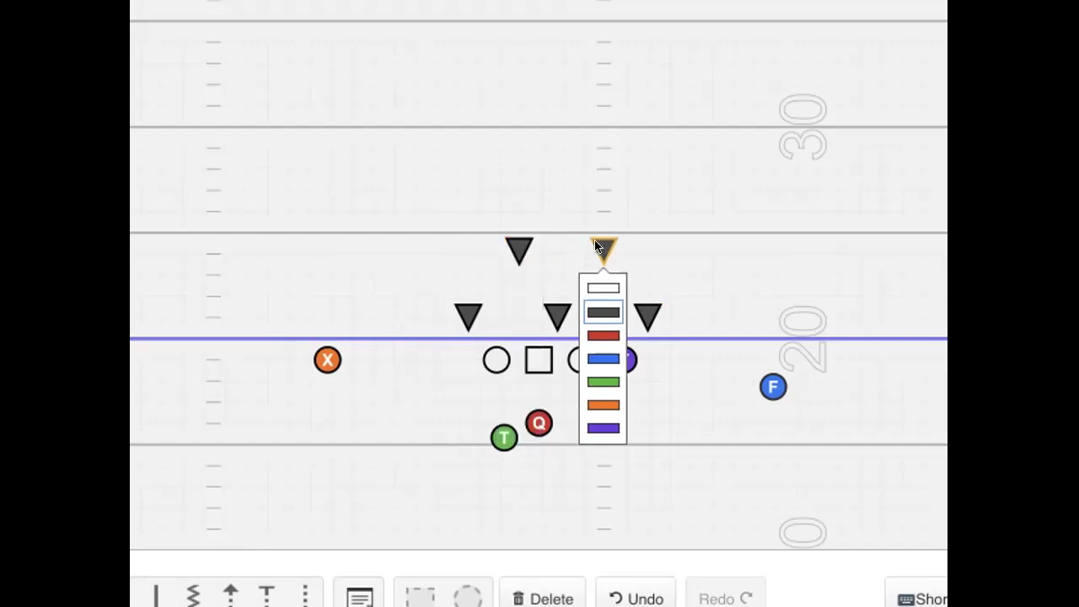
pyautogui.click(336, 223)
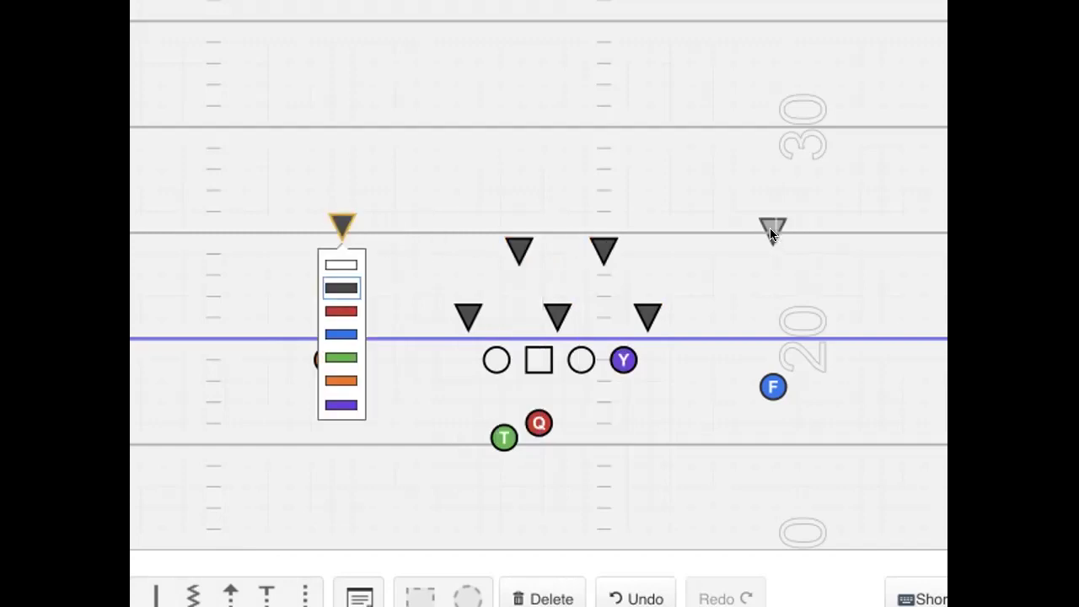
pyautogui.click(757, 221)
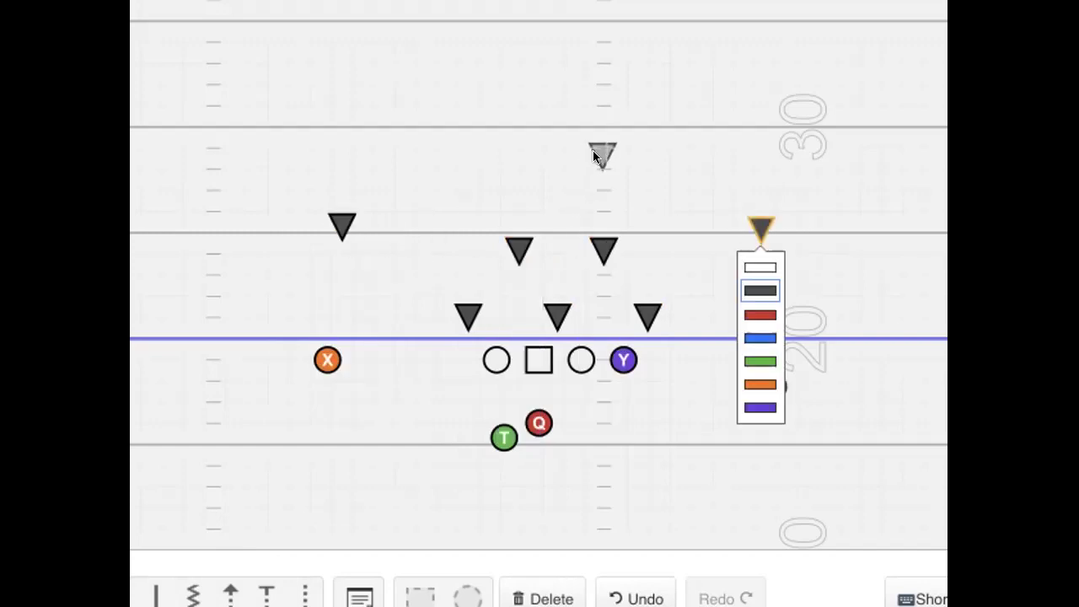
pyautogui.click(597, 149)
pyautogui.press('Escape')
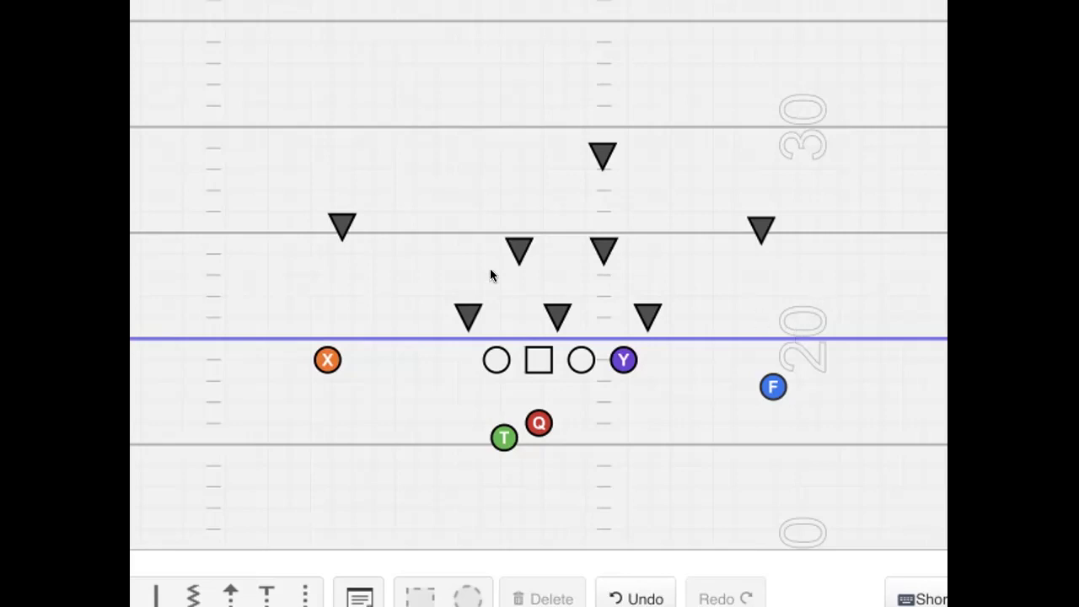
# Nudge the left cornerback slightly to the right
pyautogui.moveTo(328, 221); pyautogui.dragTo(333, 219)
pyautogui.click(335, 219)
pyautogui.click(400, 195)
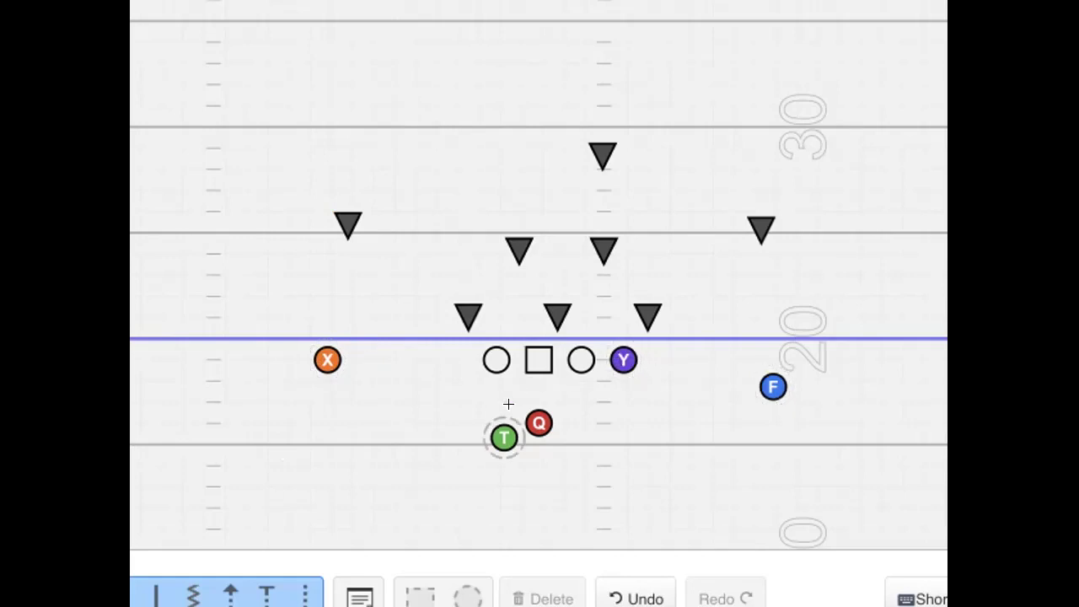
# Draw X's orange route with a short outside release, then straight upfield
pyautogui.click(310, 359)
pyautogui.click(273, 281)
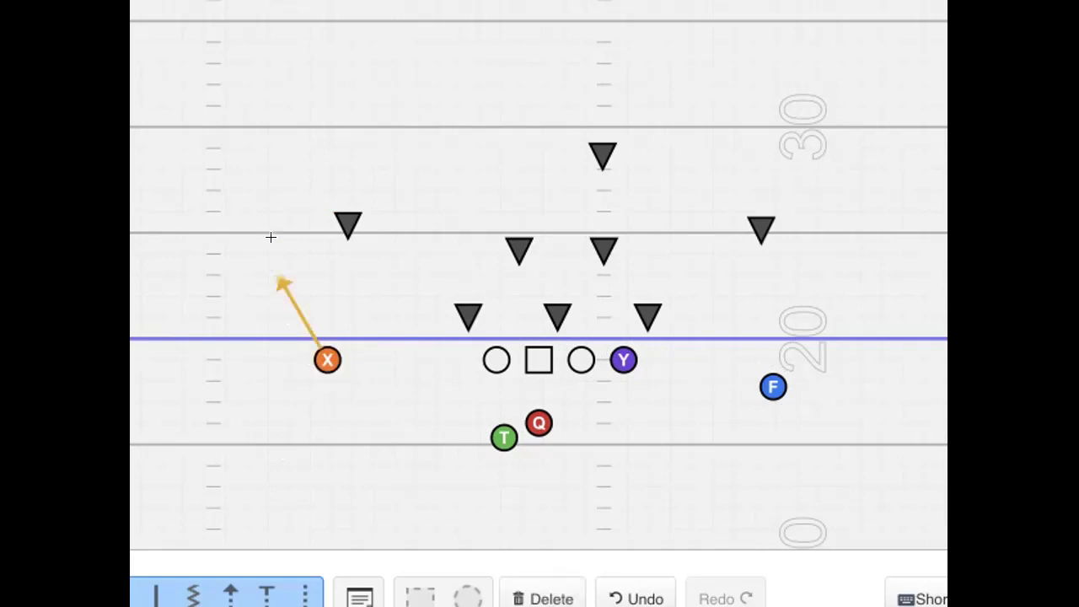
pyautogui.click(267, 118)
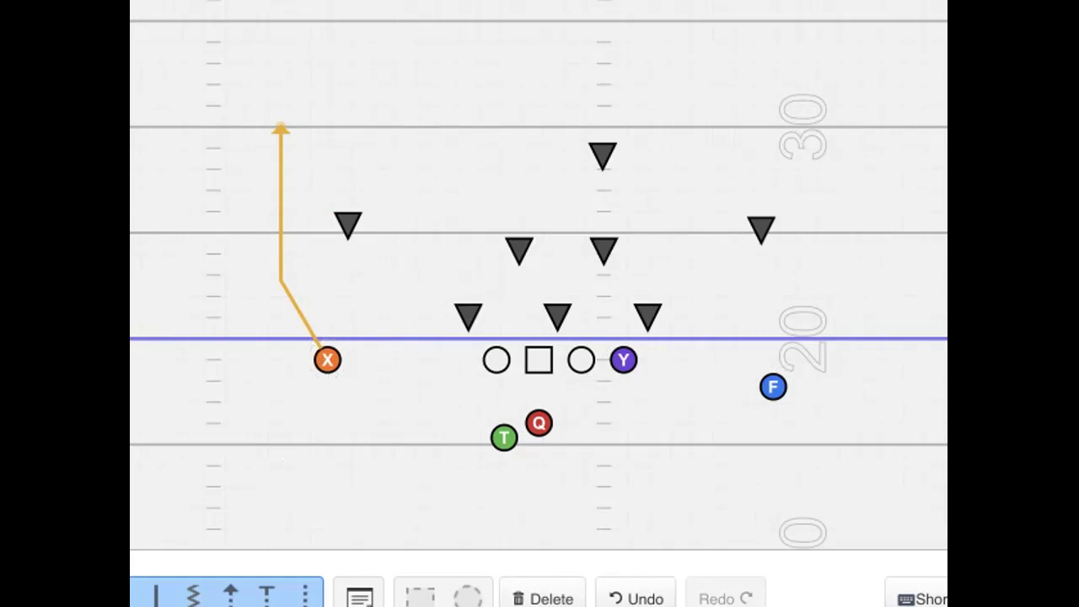
pyautogui.press('Escape')
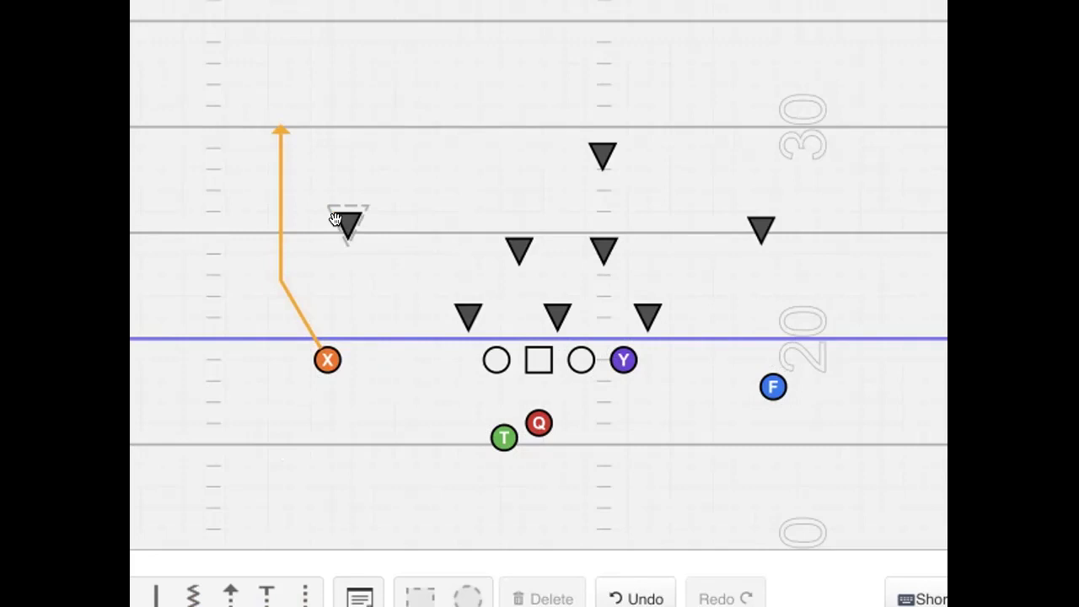
# Reposition the left cornerback, finally dropping it deep beyond X's route arrow
pyautogui.moveTo(335, 208); pyautogui.dragTo(278, 268)
pyautogui.press('Escape')
pyautogui.moveTo(287, 264); pyautogui.dragTo(341, 221)
pyautogui.click(381, 218)
pyautogui.moveTo(330, 208); pyautogui.dragTo(327, 90)
pyautogui.click(407, 204)
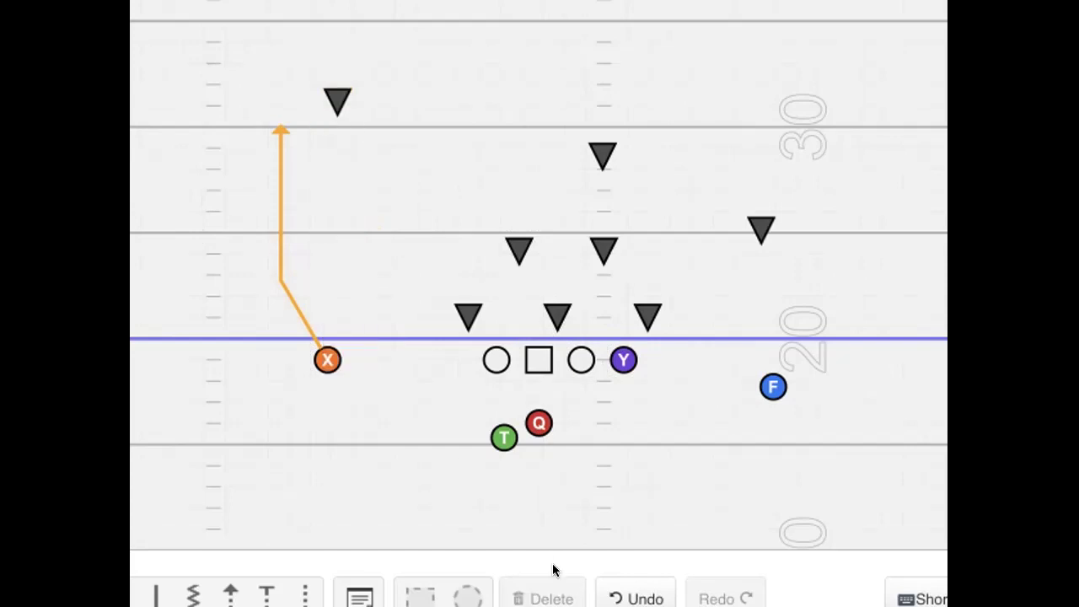
# Draw Y's purple route up the field, then angling across left toward X's arrow
pyautogui.click(623, 350)
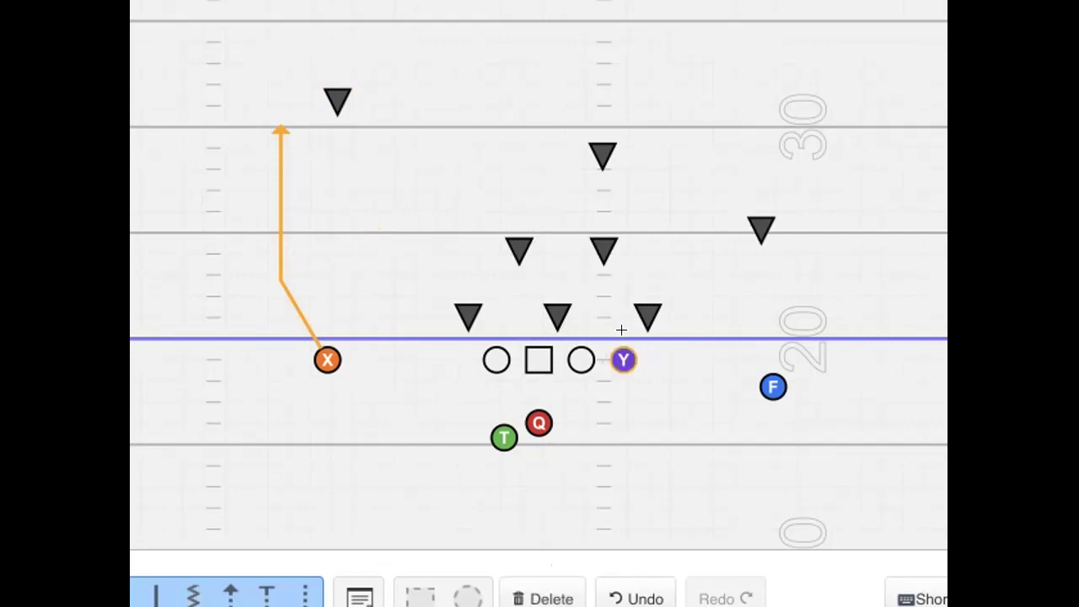
pyautogui.click(559, 247)
pyautogui.click(559, 163)
pyautogui.click(331, 121)
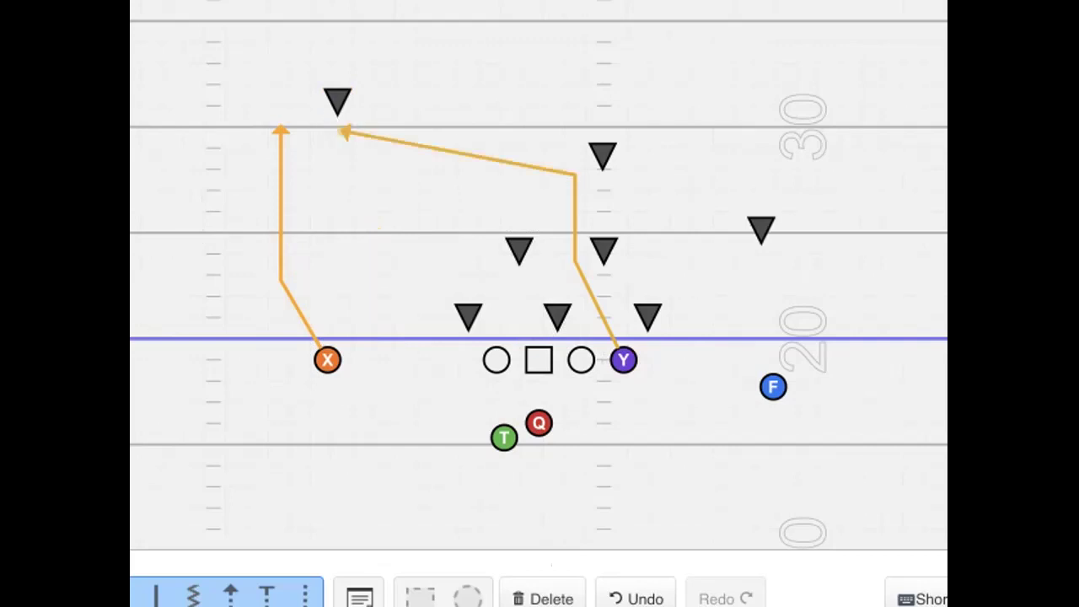
pyautogui.press('Escape')
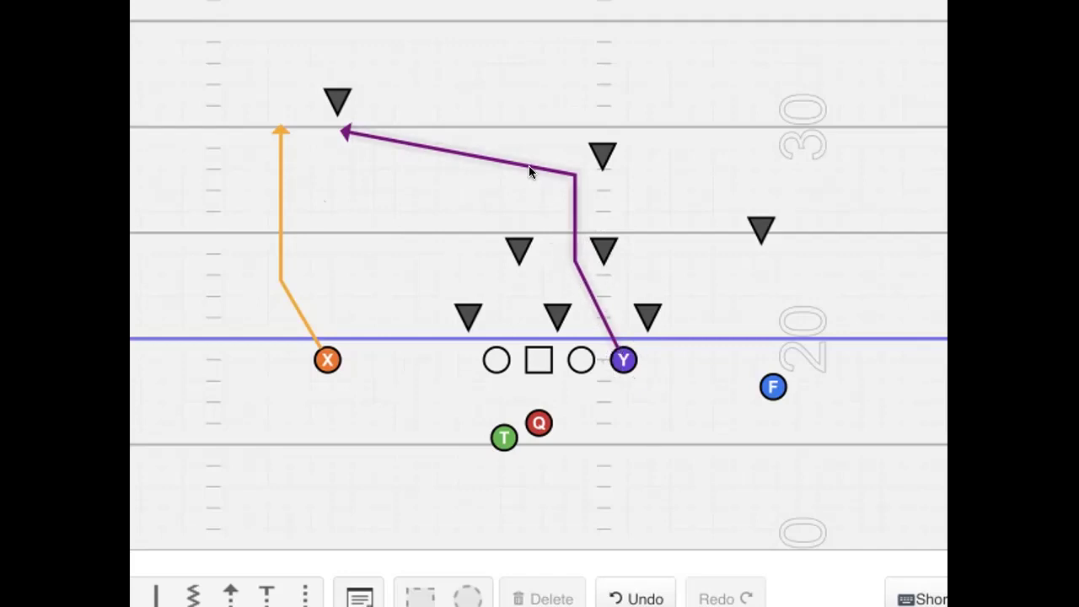
# Draw F's blue route inside, upfield and deep to the middle, and T's green route flat right toward F
pyautogui.click(157, 595)
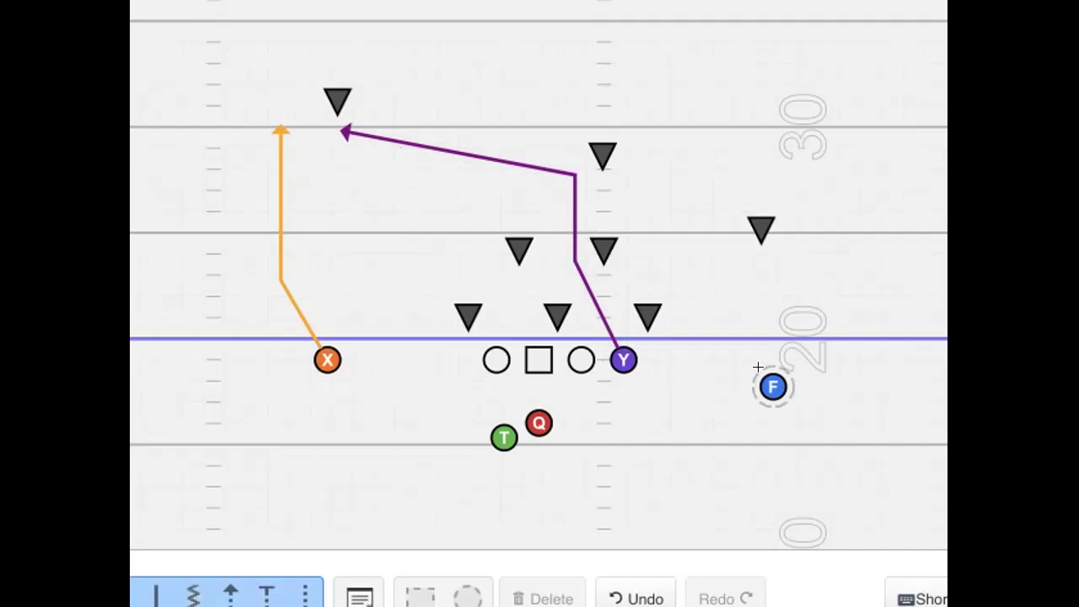
pyautogui.click(757, 367)
pyautogui.click(726, 305)
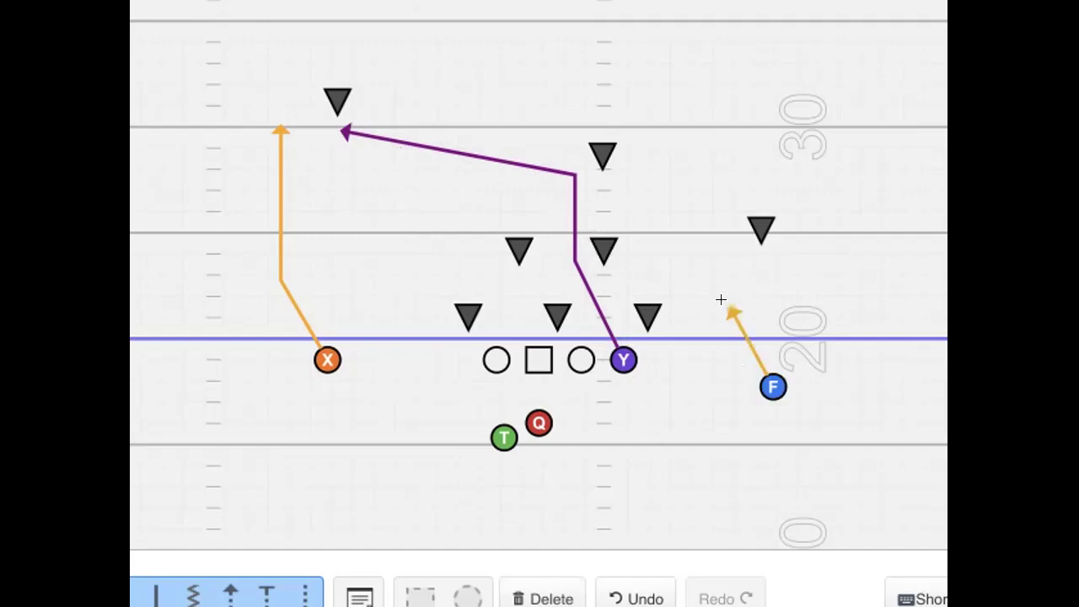
pyautogui.click(721, 178)
pyautogui.click(620, 74)
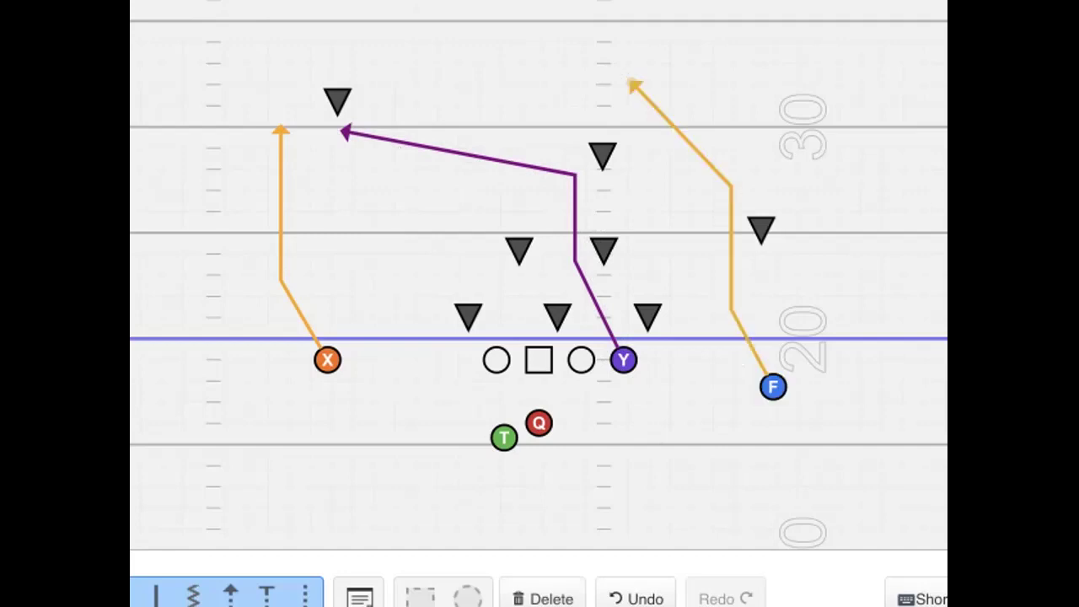
pyautogui.press('Escape')
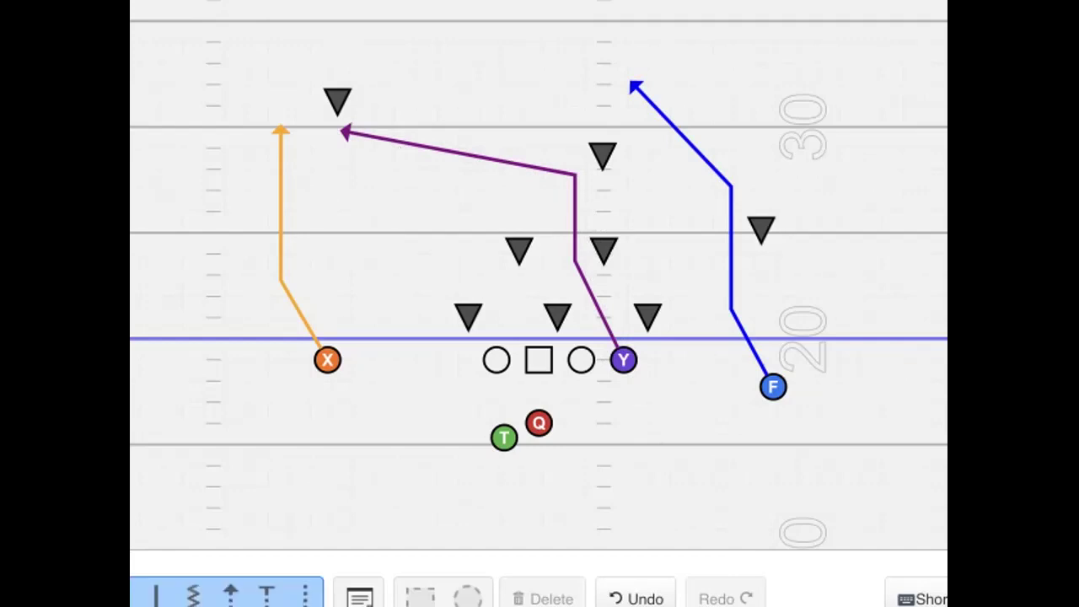
pyautogui.click(515, 444)
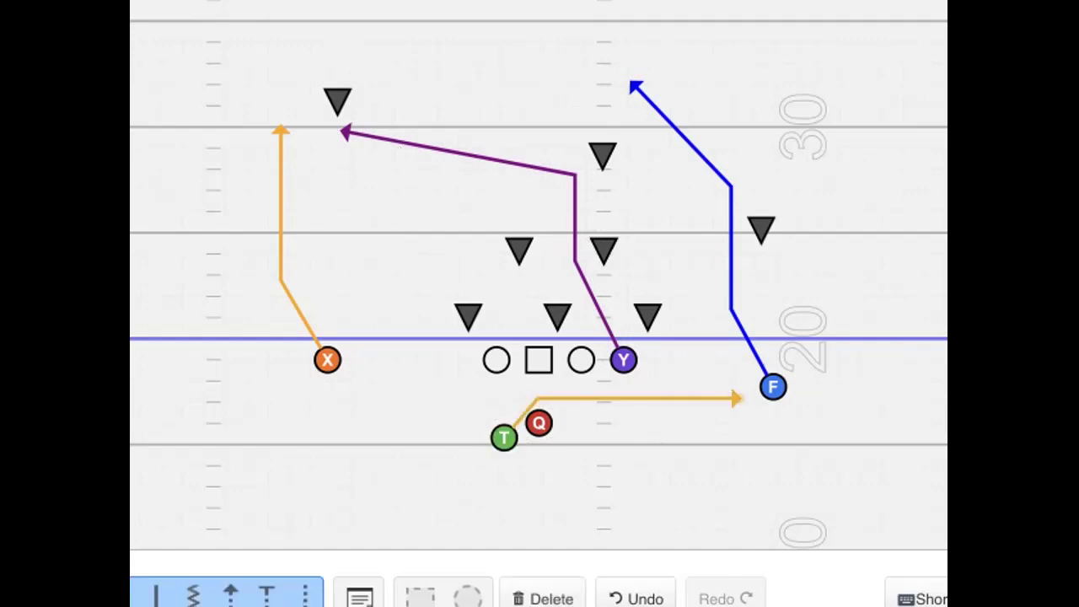
pyautogui.doubleClick(739, 398)
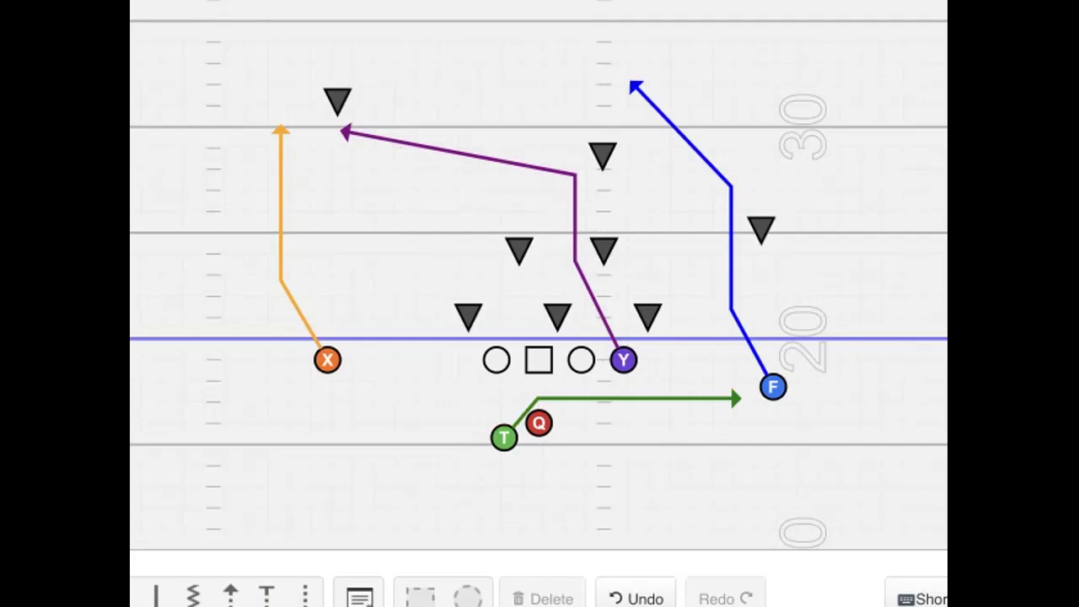
# Push the left, centre and right deep defenders up toward the top of the field
pyautogui.moveTo(321, 89); pyautogui.dragTo(290, 61)
pyautogui.moveTo(599, 145); pyautogui.dragTo(480, 60)
pyautogui.click(656, 140)
pyautogui.click(605, 80)
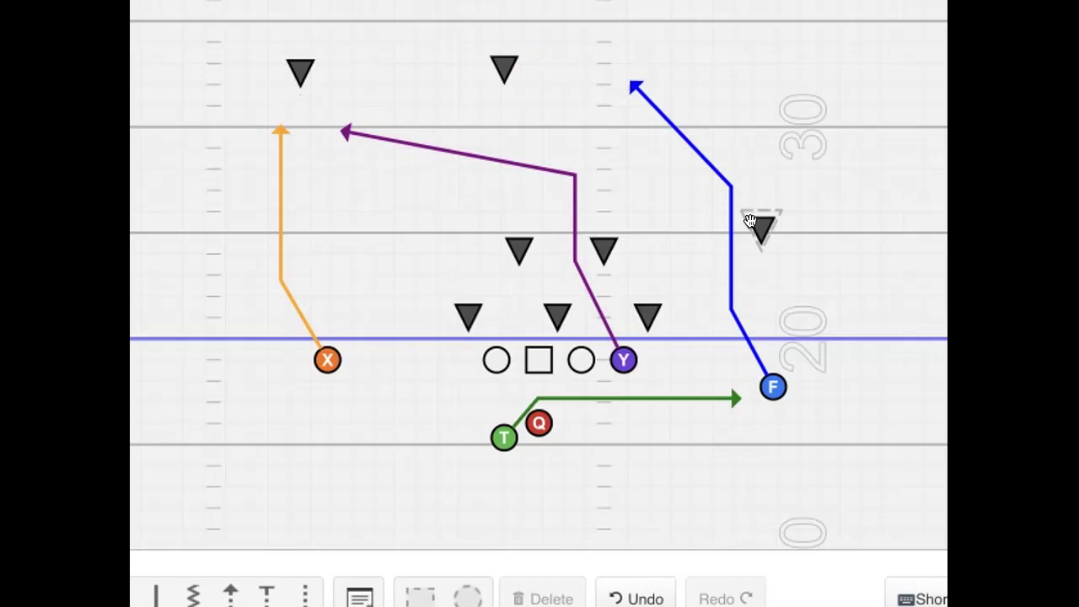
pyautogui.moveTo(750, 217); pyautogui.dragTo(730, 57)
pyautogui.click(845, 79)
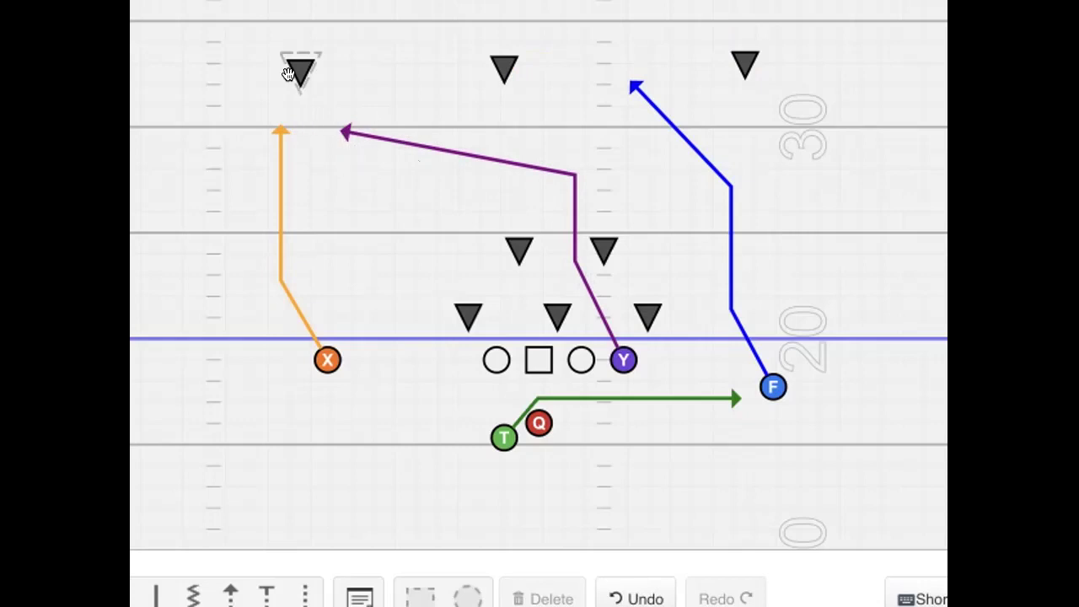
# Nudge the top-left deep defender down and left, then undo the recent defender moves
pyautogui.click(289, 65)
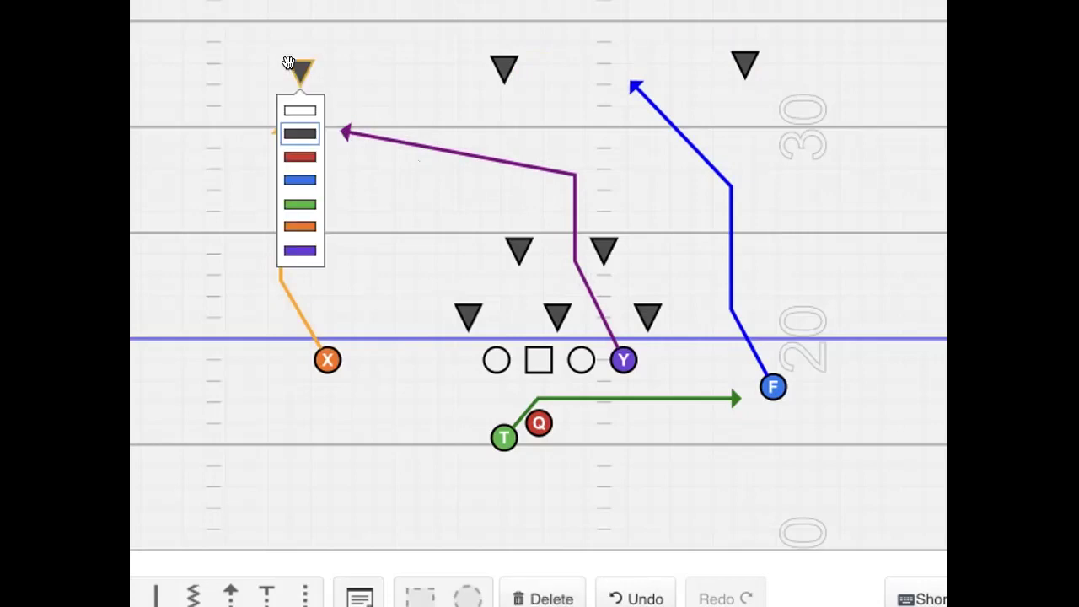
pyautogui.moveTo(290, 65); pyautogui.dragTo(352, 123)
pyautogui.click(405, 400)
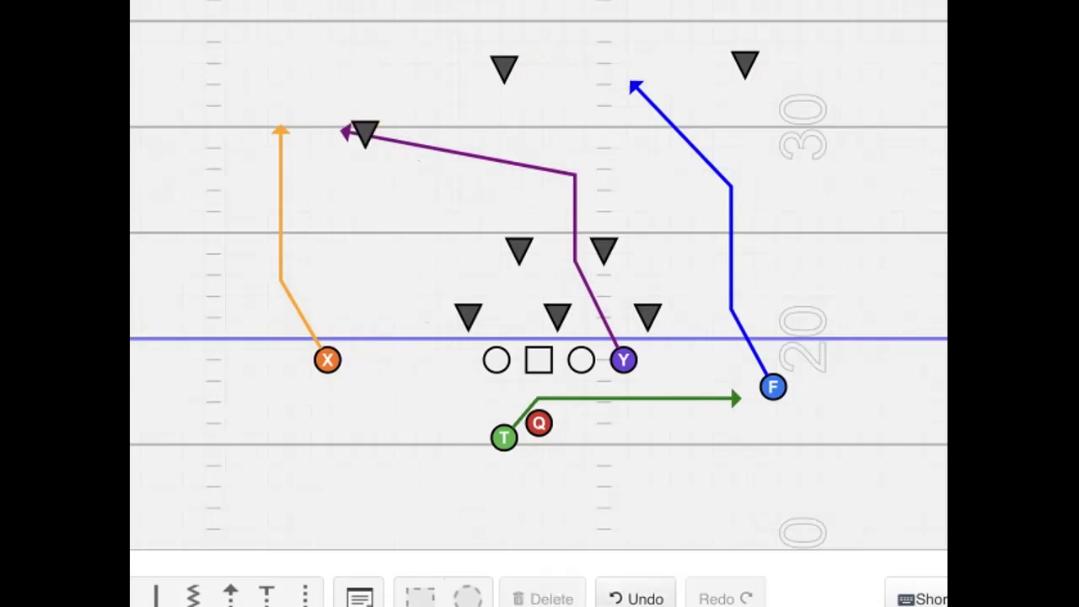
pyautogui.click(637, 599)
# Undo back through earlier edits, then redo to restore F's blue and T's green routes
pyautogui.click(637, 598)
pyautogui.click(636, 598)
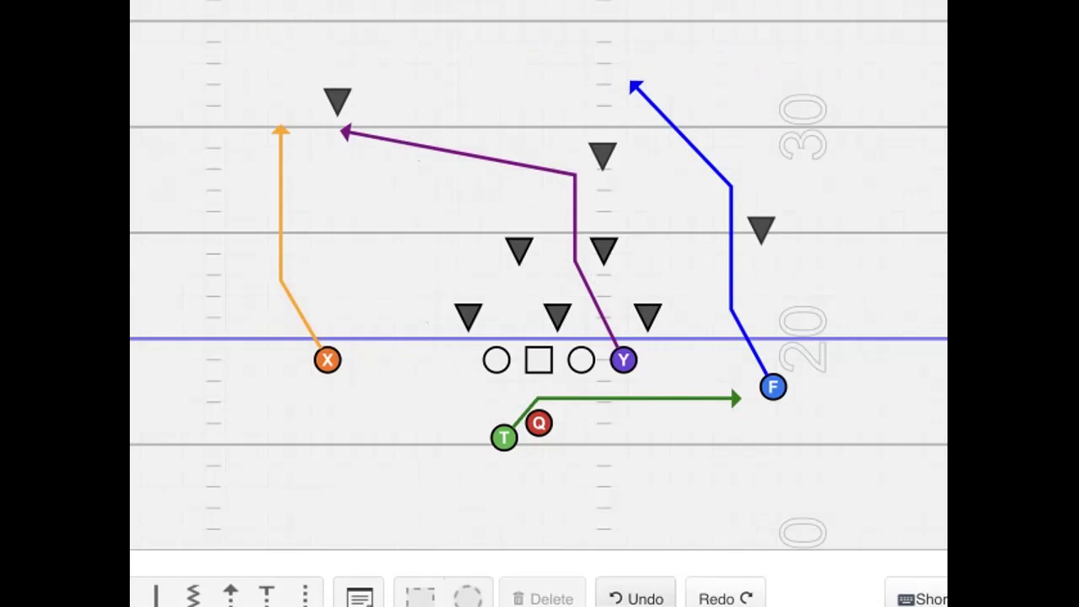
pyautogui.click(637, 599)
pyautogui.click(636, 598)
pyautogui.click(636, 599)
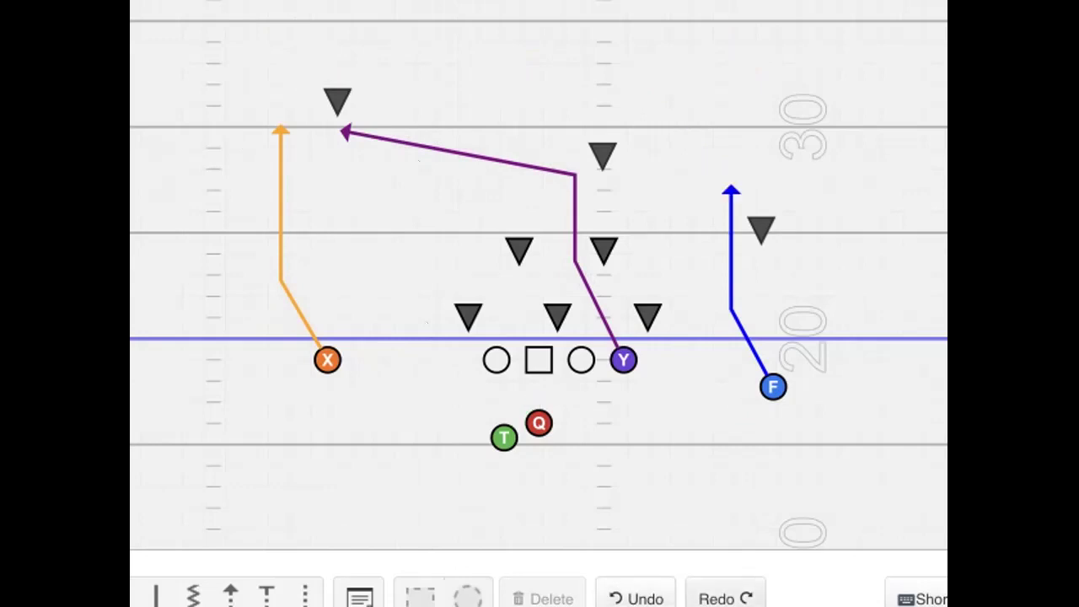
pyautogui.click(725, 599)
pyautogui.click(725, 599)
pyautogui.click(726, 599)
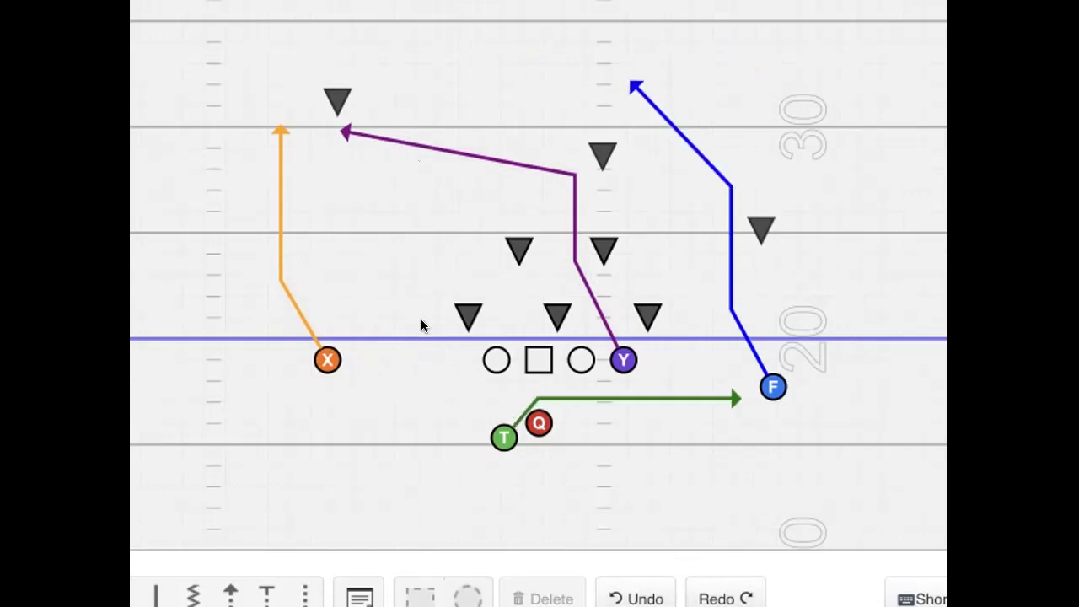
# Place deep defenders on X's orange and Y's purple routes, and raise the right defender beside F's route
pyautogui.moveTo(337, 100); pyautogui.dragTo(278, 195)
pyautogui.click(410, 196)
pyautogui.click(384, 202)
pyautogui.moveTo(581, 126); pyautogui.dragTo(460, 140)
pyautogui.click(506, 95)
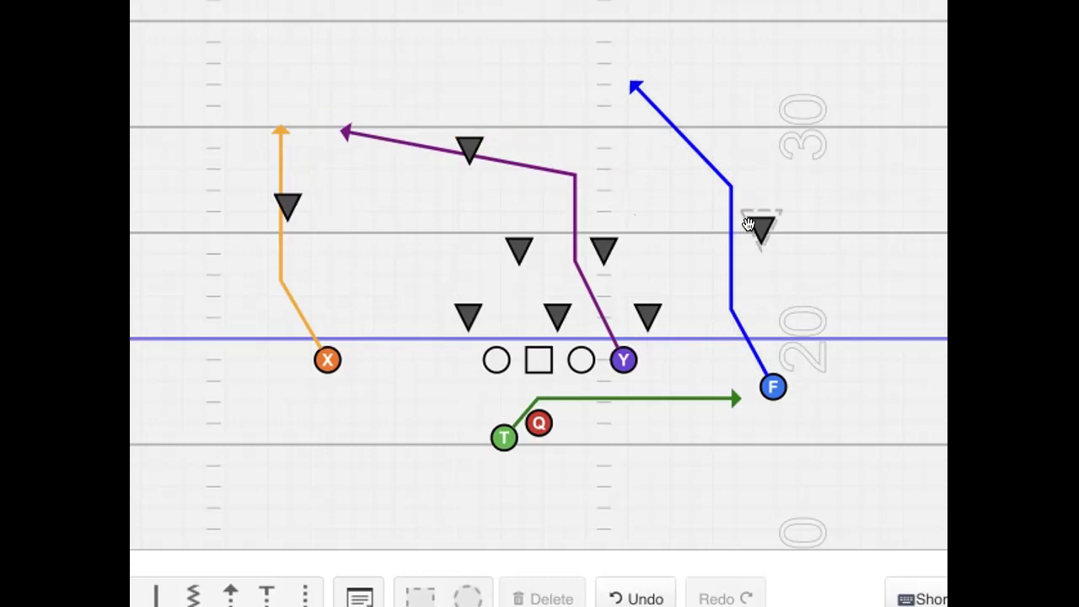
pyautogui.moveTo(748, 224); pyautogui.dragTo(749, 190)
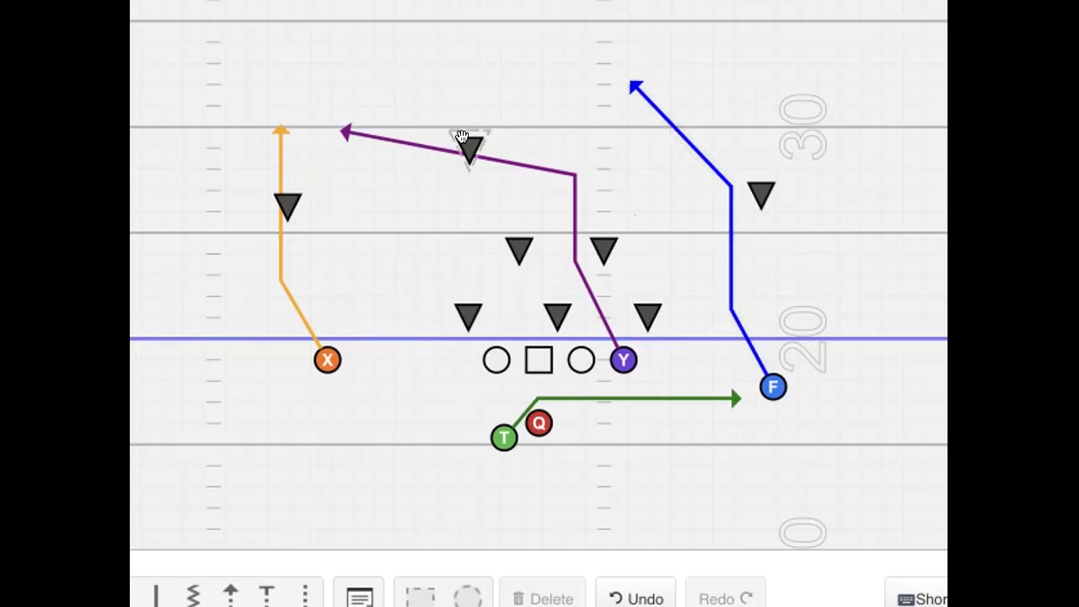
pyautogui.moveTo(461, 128); pyautogui.dragTo(441, 145)
pyautogui.click(524, 99)
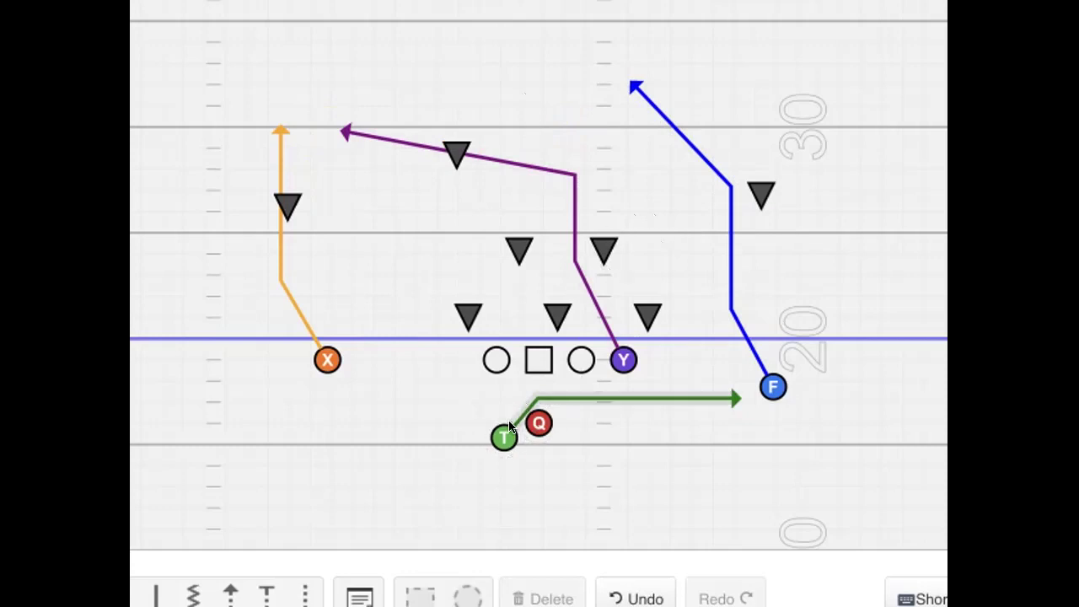
pyautogui.click(588, 243)
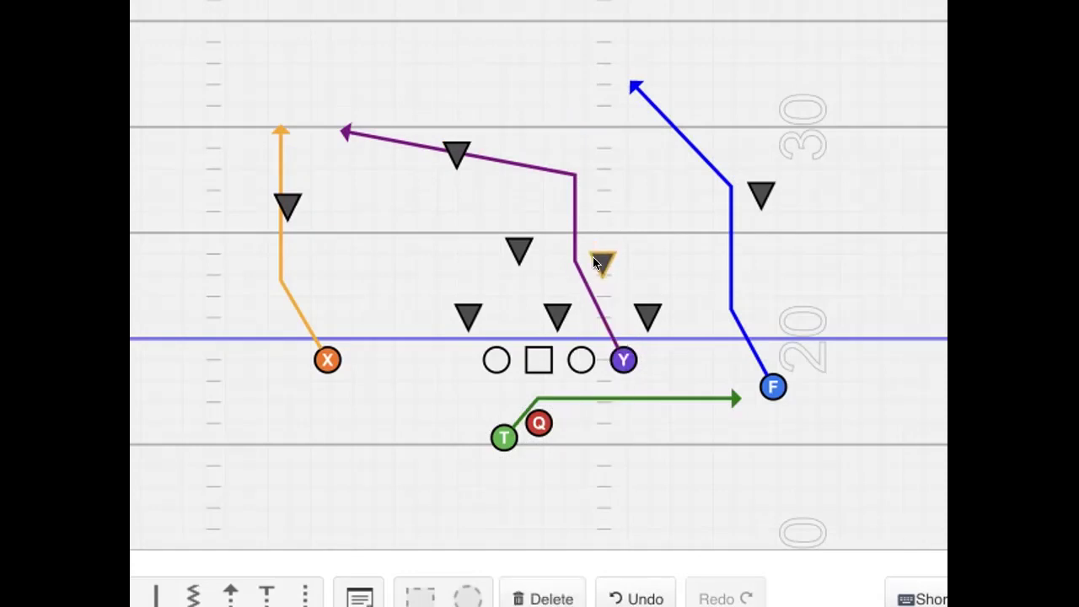
pyautogui.click(522, 250)
pyautogui.click(730, 239)
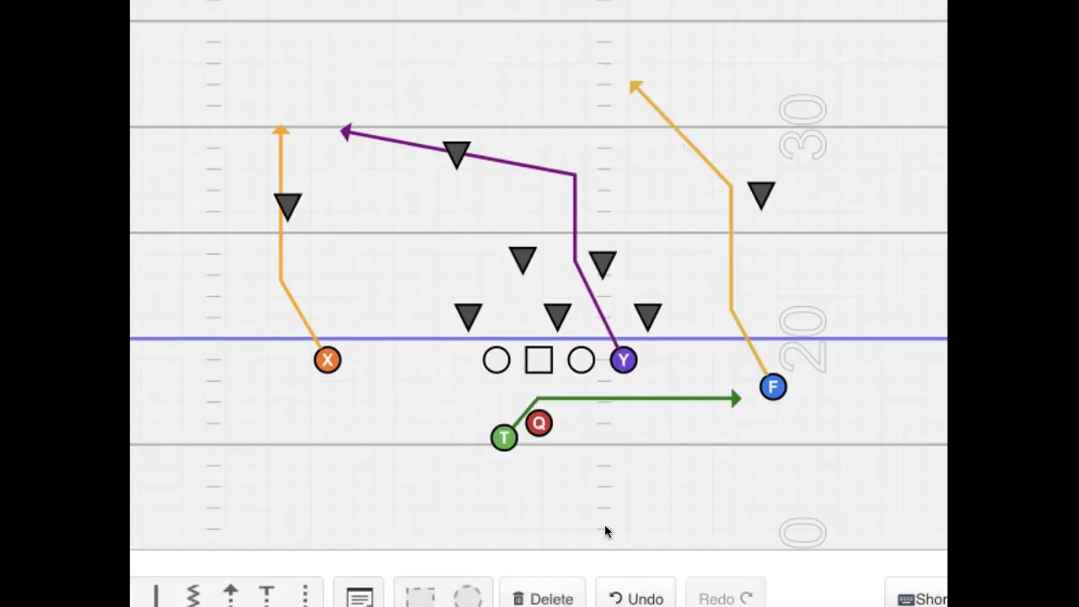
pyautogui.click(553, 590)
pyautogui.click(157, 595)
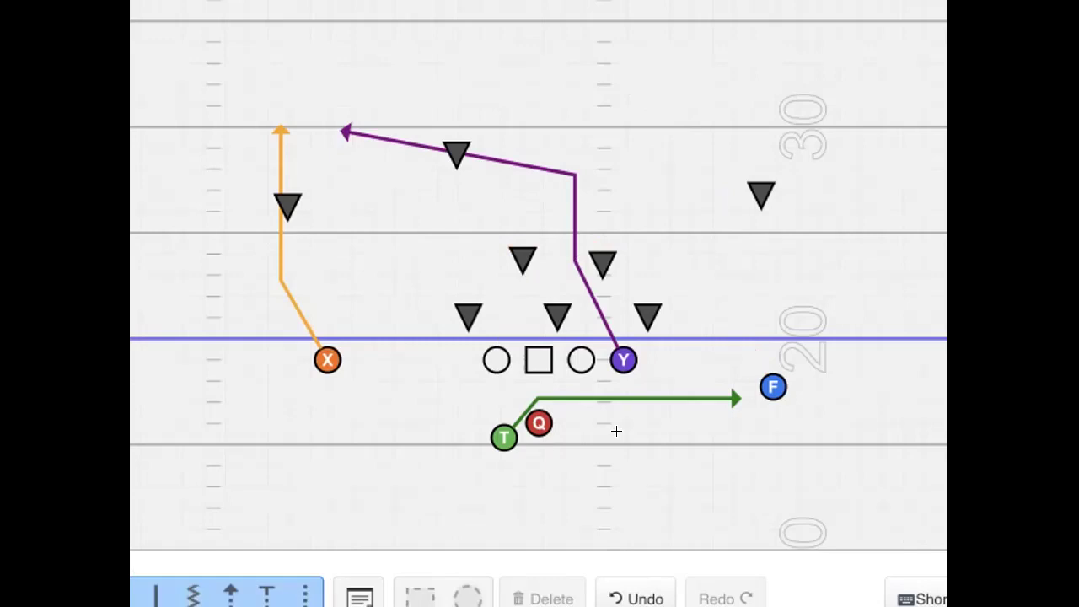
pyautogui.click(758, 379)
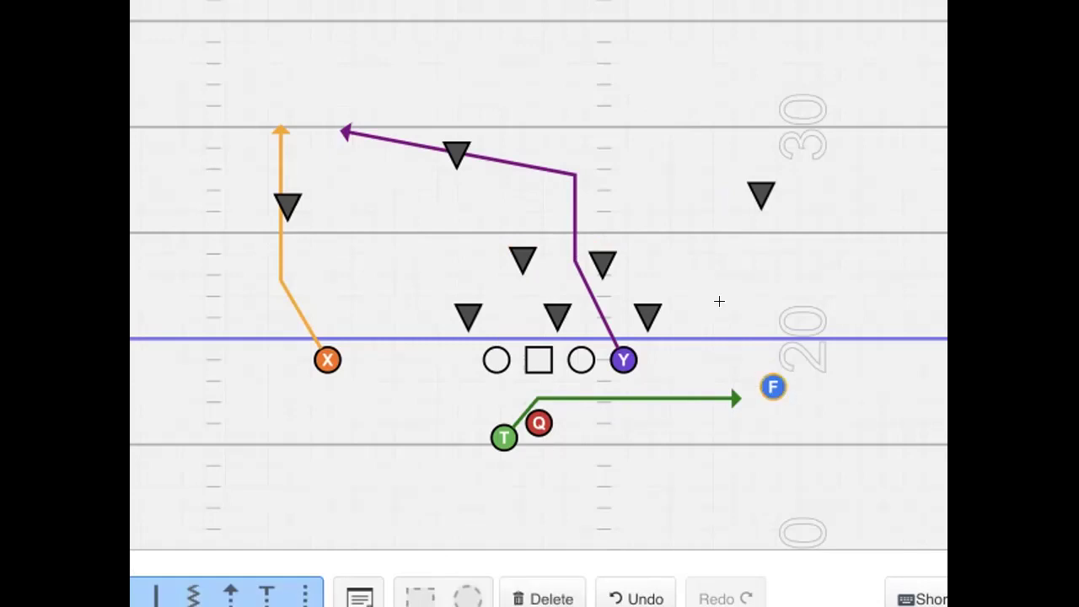
pyautogui.click(719, 301)
pyautogui.click(718, 216)
pyautogui.click(596, 144)
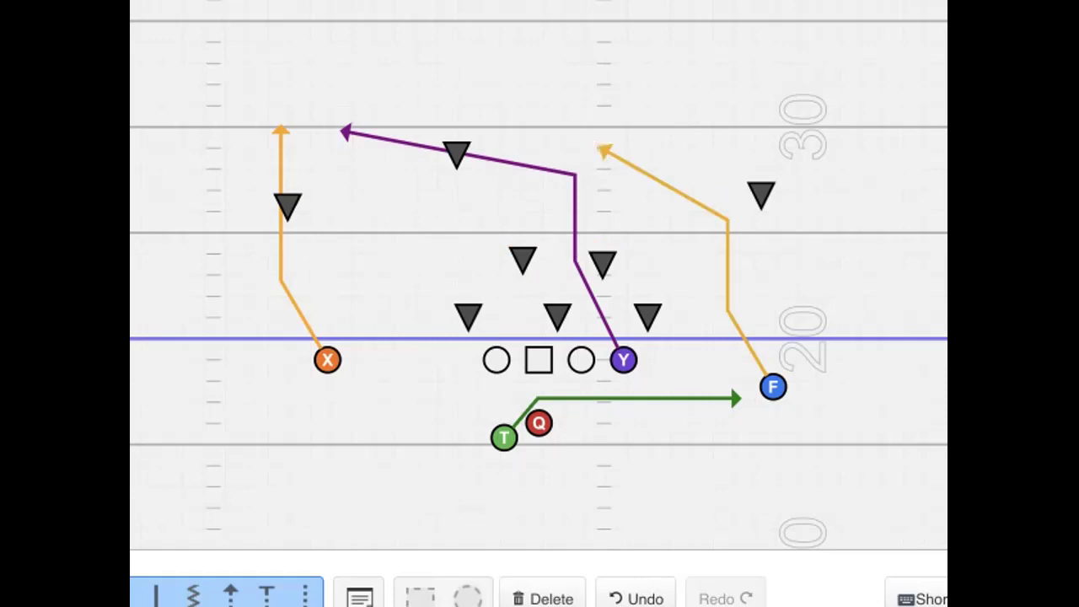
pyautogui.doubleClick(601, 149)
pyautogui.click(600, 260)
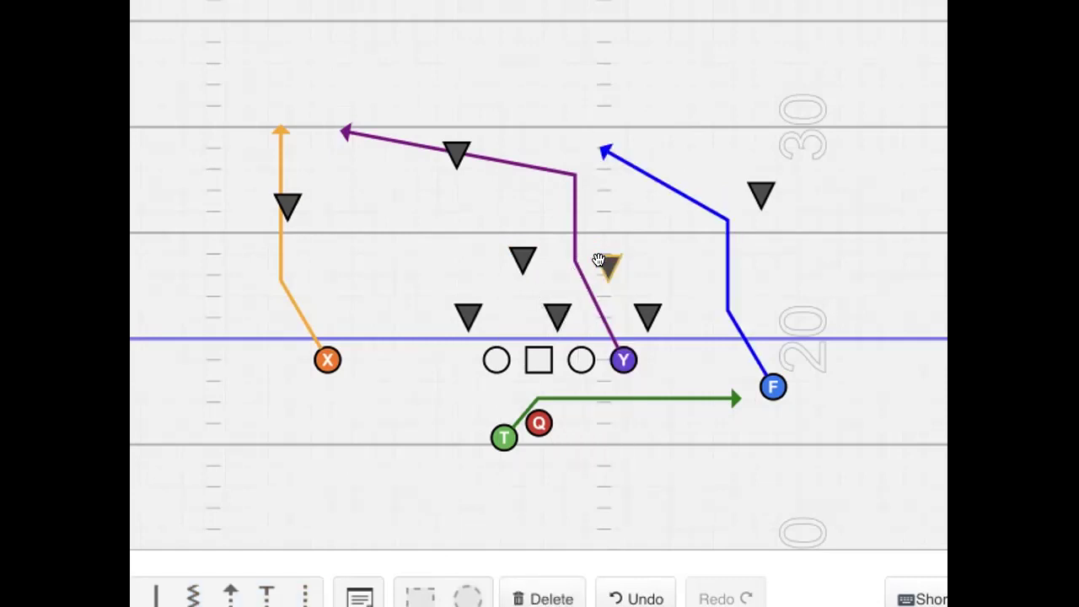
pyautogui.click(523, 259)
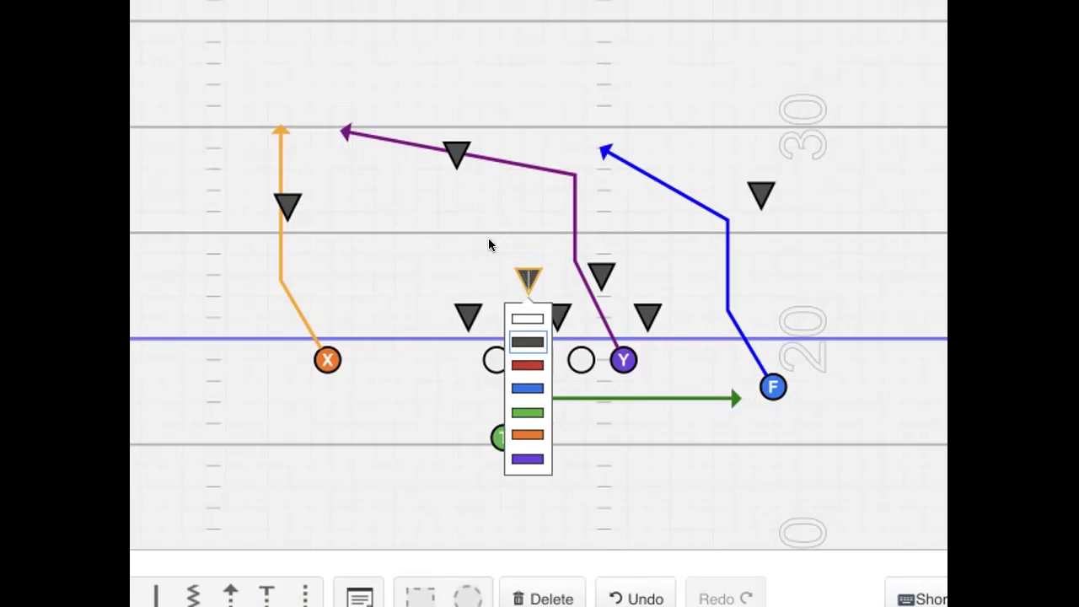
pyautogui.click(489, 245)
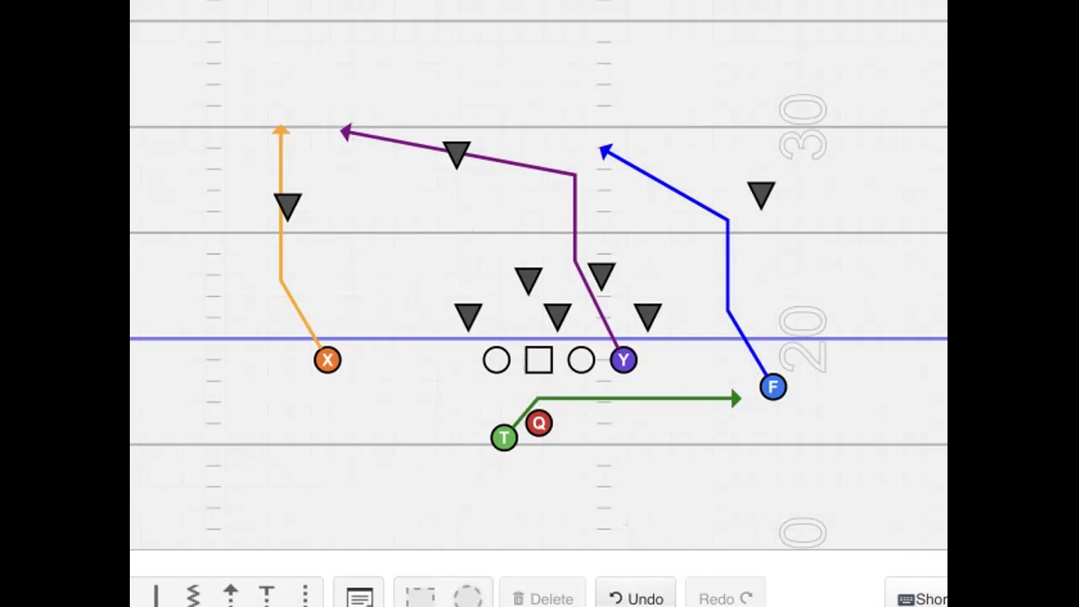
pyautogui.click(636, 599)
pyautogui.click(636, 598)
pyautogui.click(635, 599)
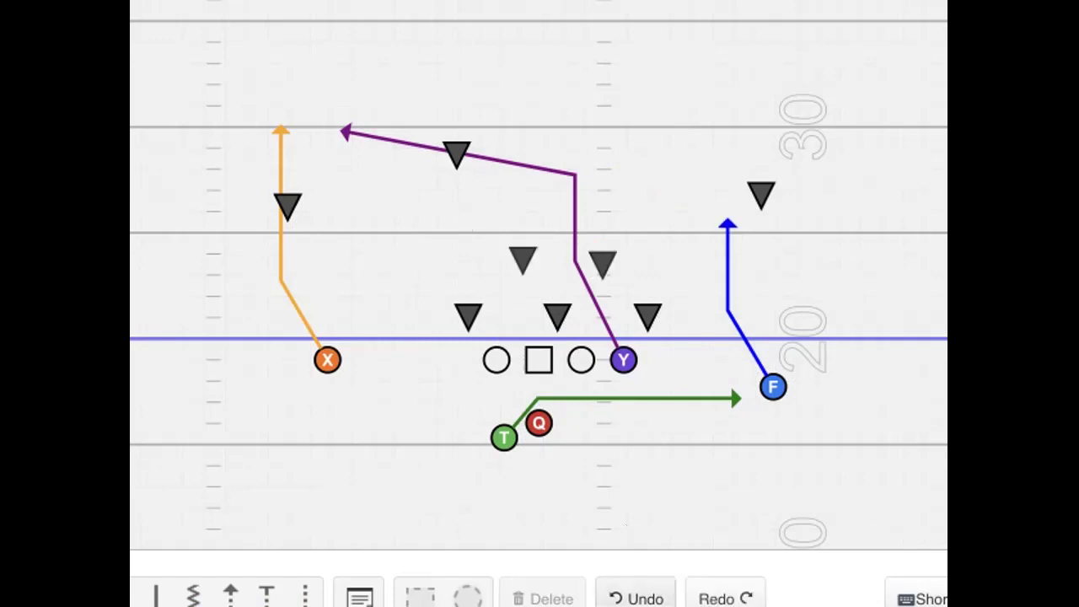
pyautogui.click(636, 599)
pyautogui.click(636, 599)
pyautogui.click(636, 599)
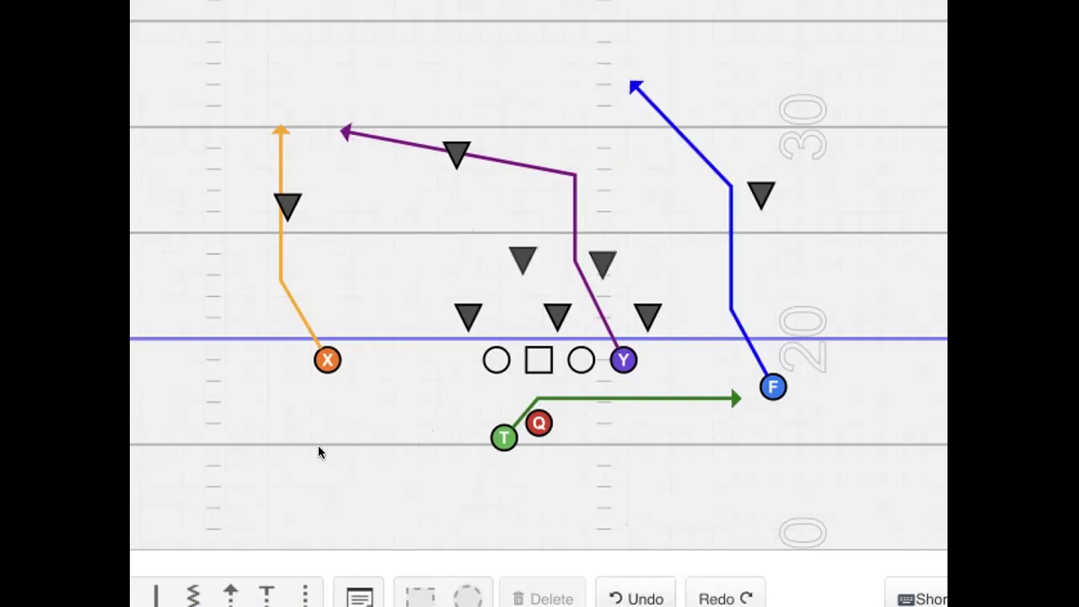